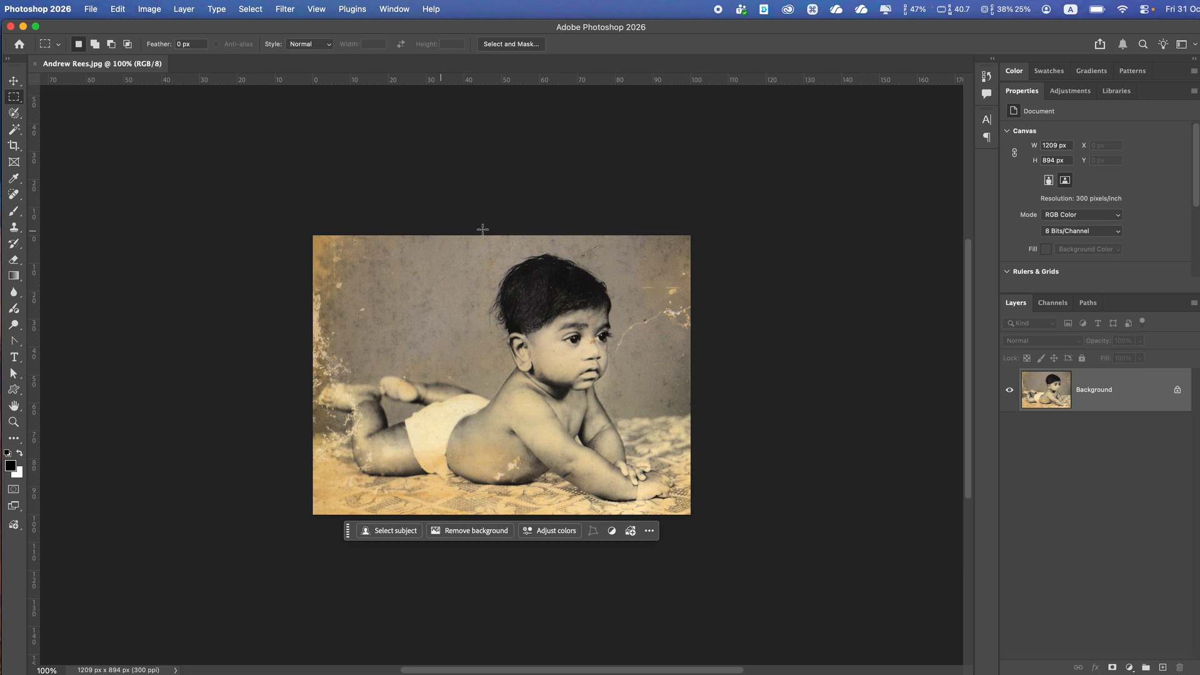
- Duplicate the Background layer within the same document, naming the duplicate Background copy
right_click(1098, 383)
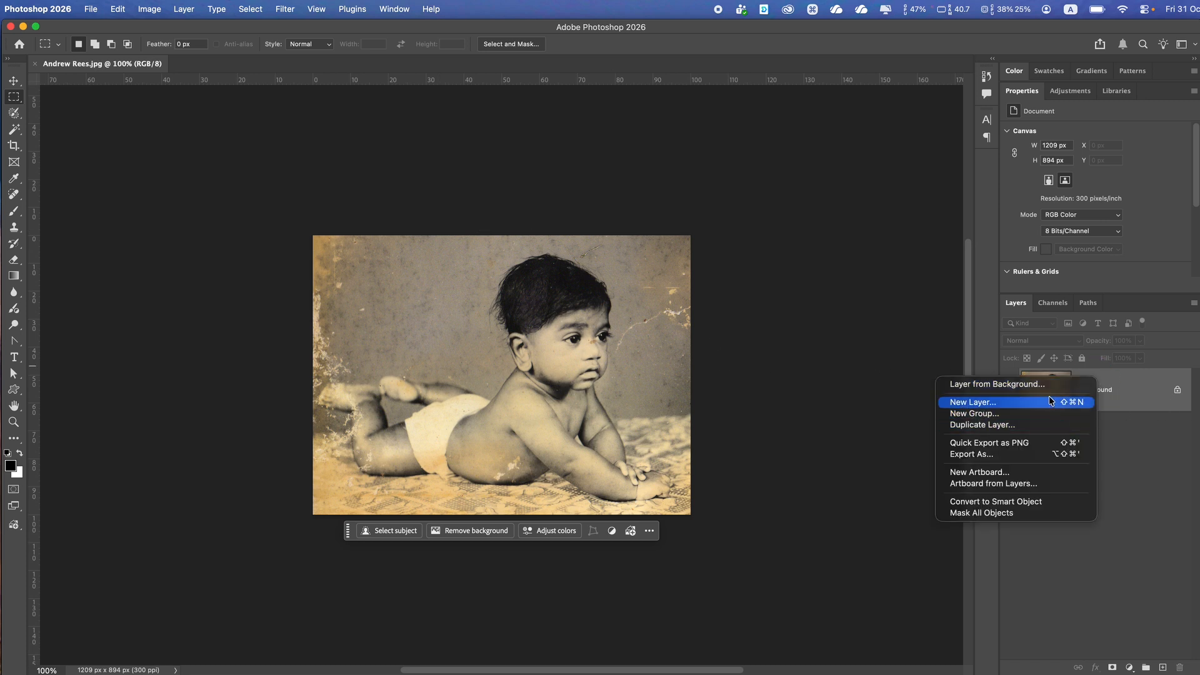
click(1021, 425)
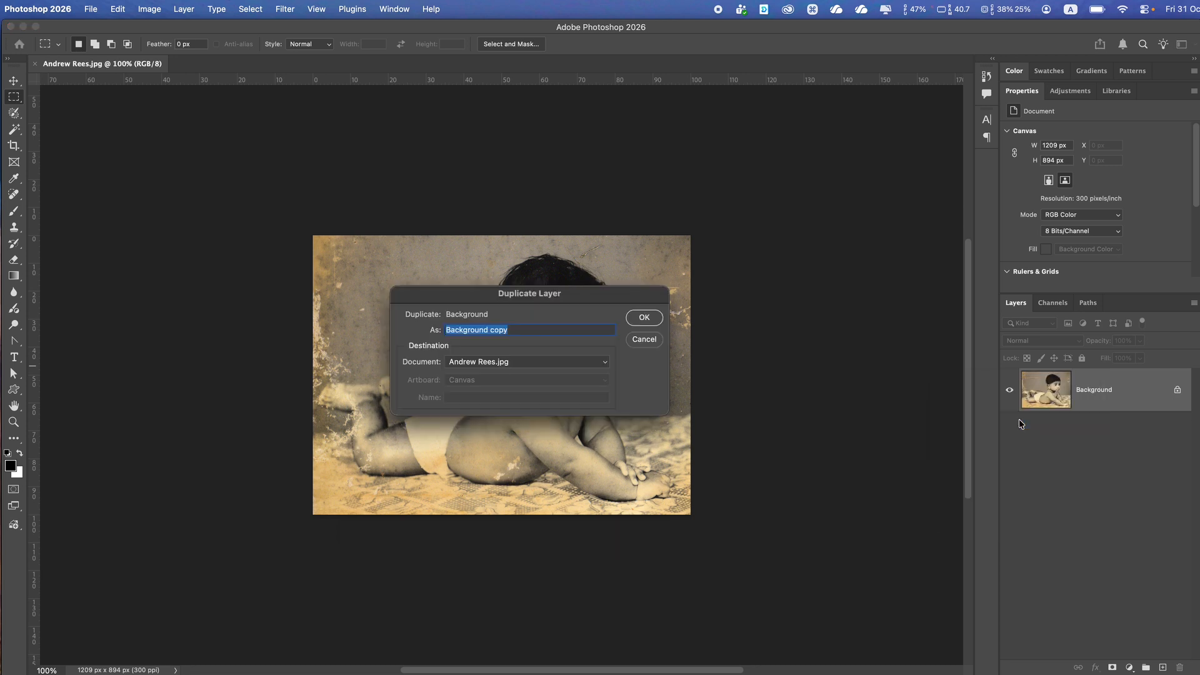
click(630, 319)
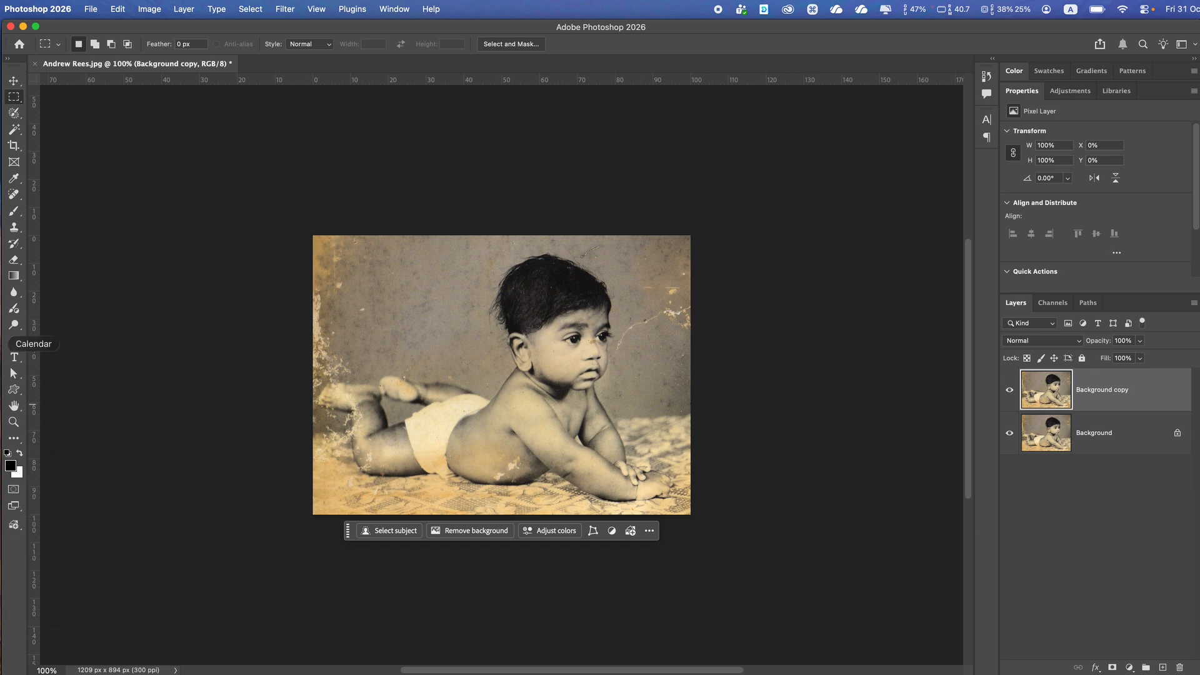
- Switch to ChatGPT and send "write me a prompt to re touch and colorise an old black and white photo to a hd quality digital photo"
click(3, 343)
click(307, 640)
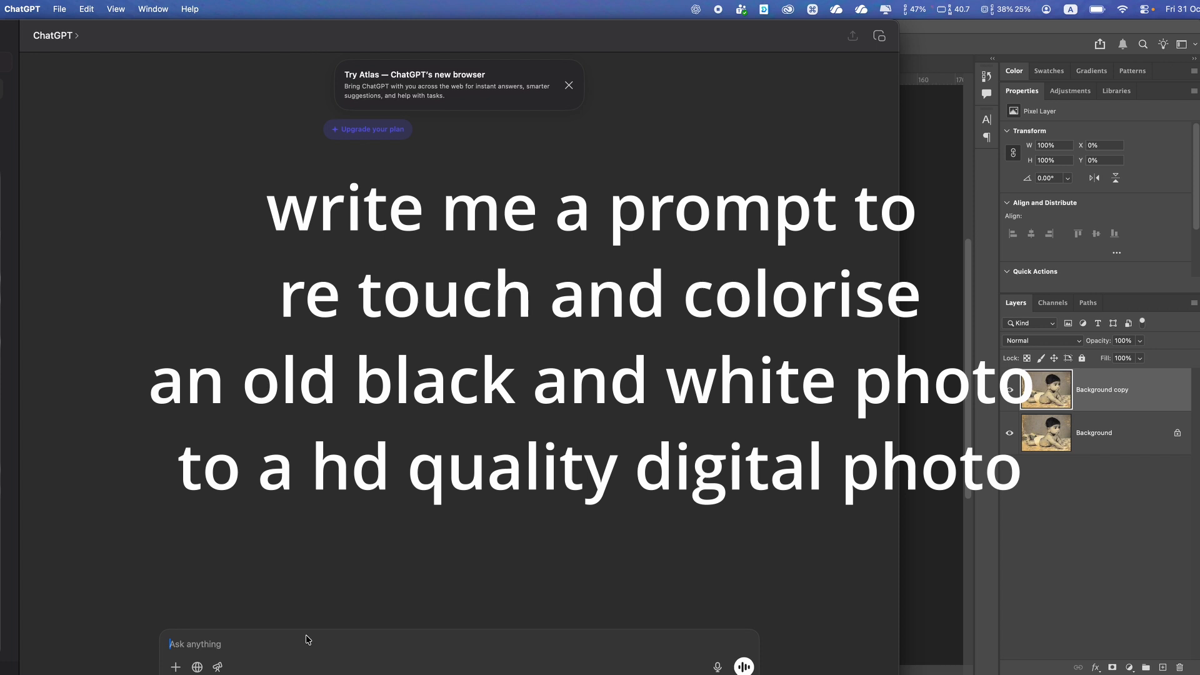
text(write me a prompt to re touch and)
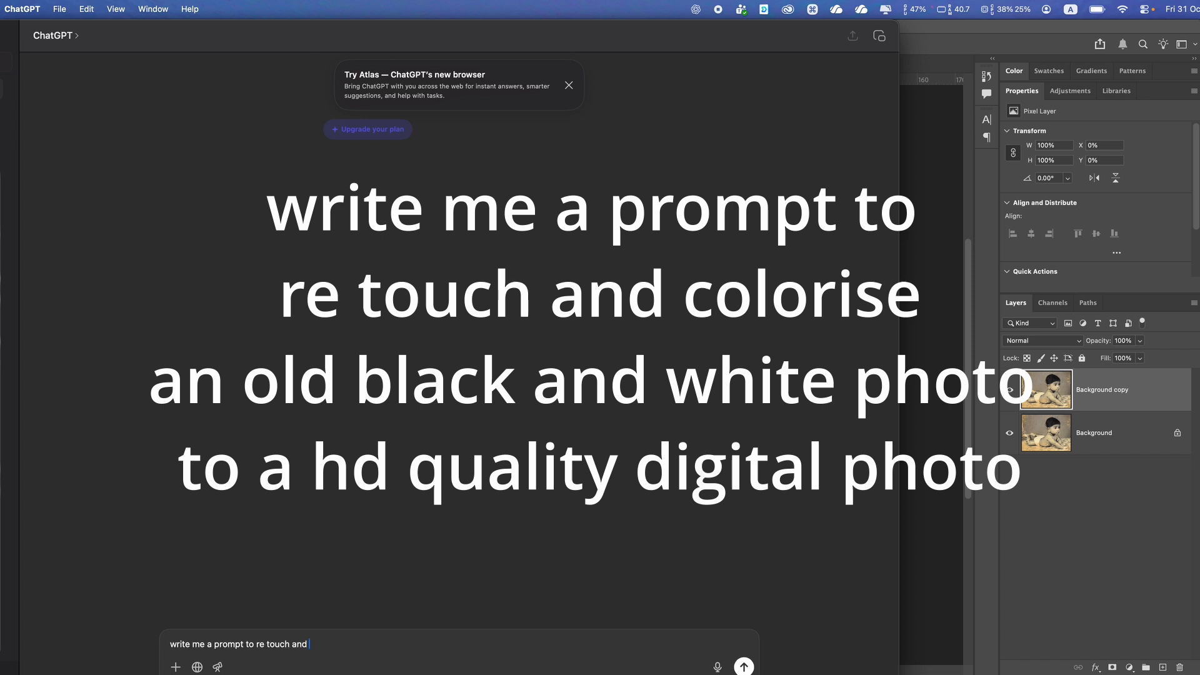
text( colorise an old black and white photo)
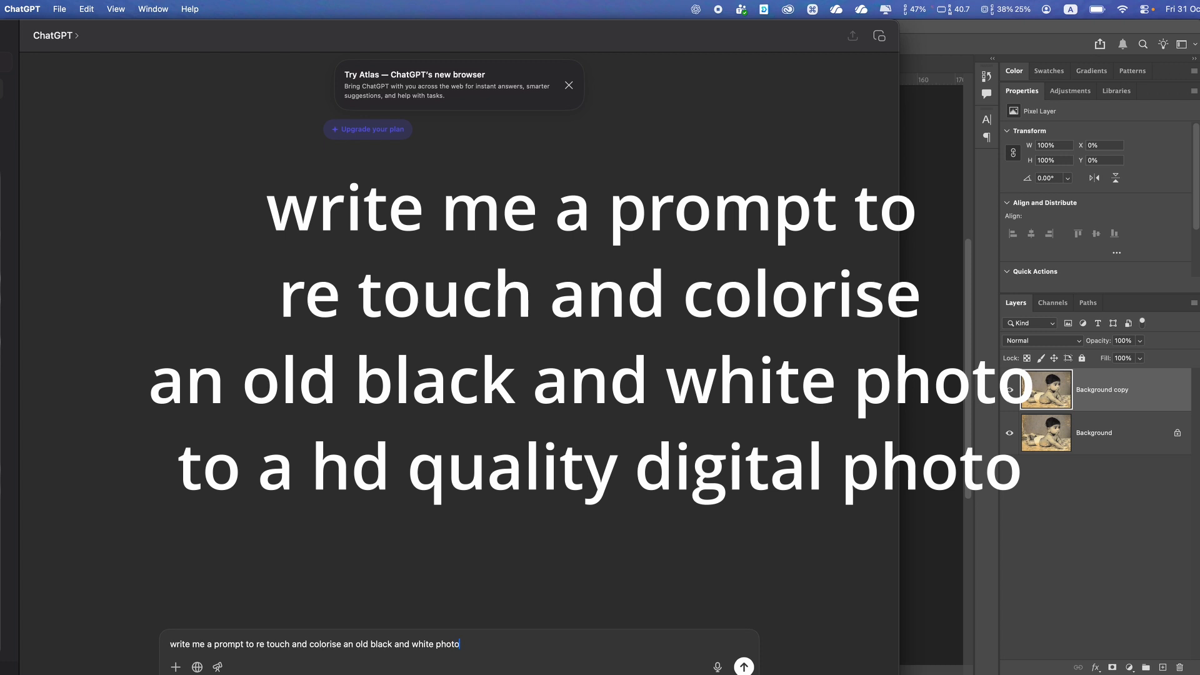
text( to a hd quality digital photo)
key(Return)
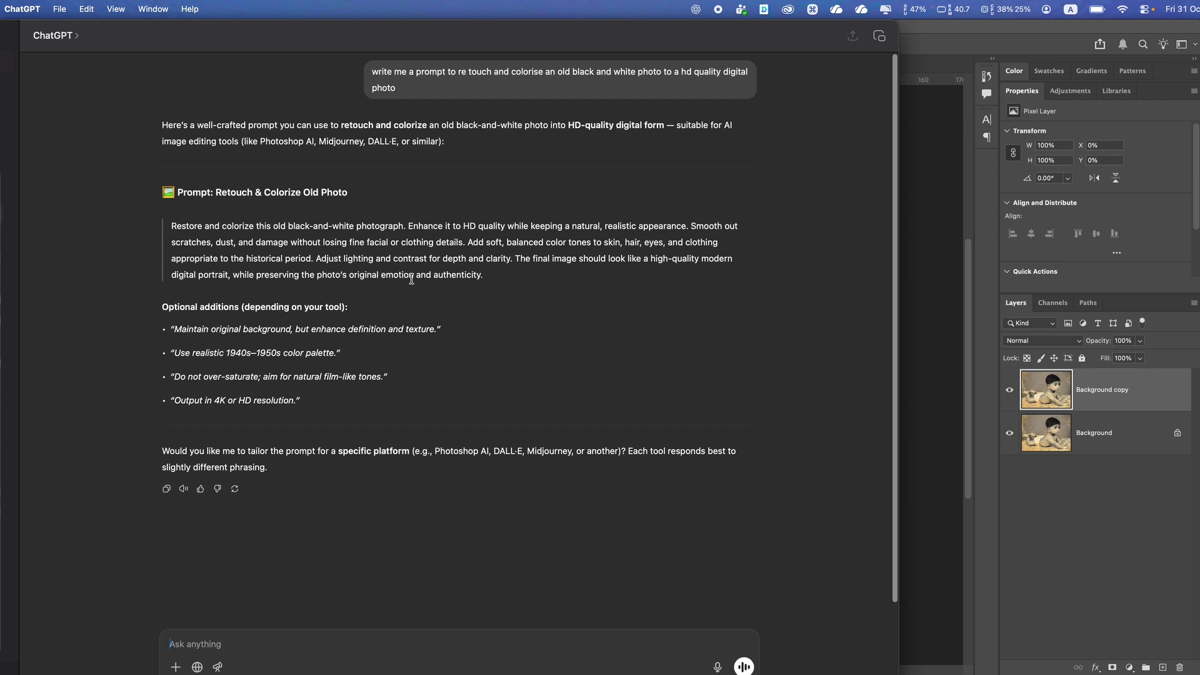
- Copy the full "Restore and colorize this old black-and-white photograph" prompt paragraph from the reply and return to Photoshop
drag(491, 275, 162, 226)
right_click(222, 227)
click(244, 279)
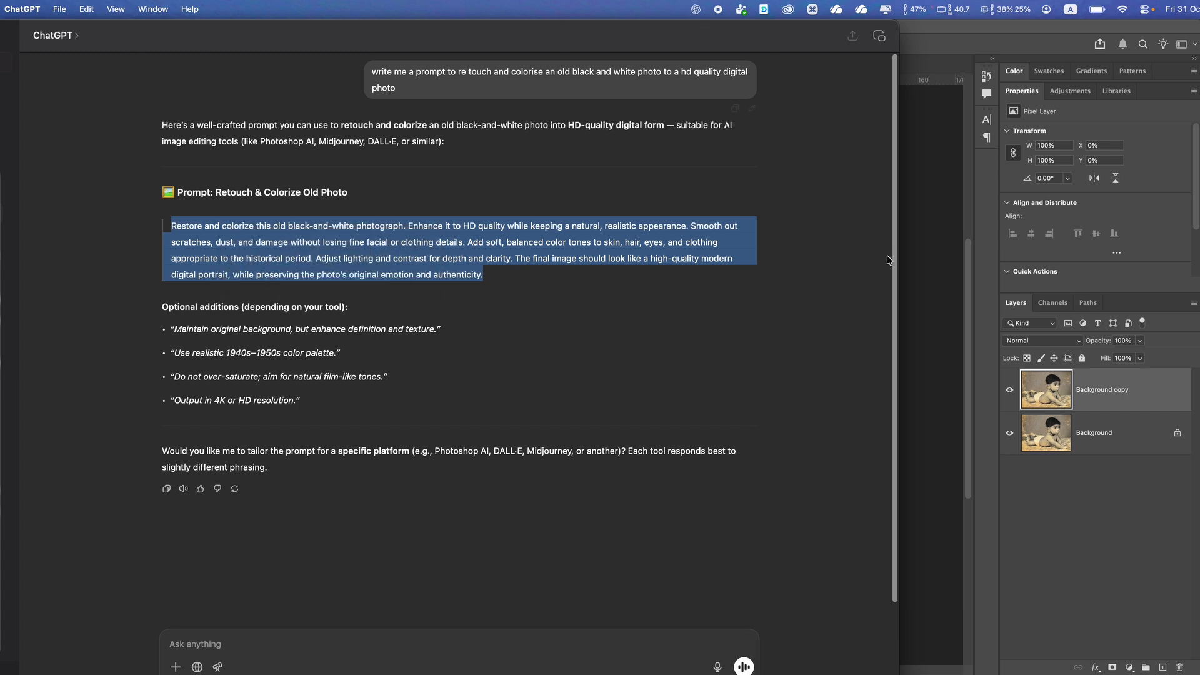
click(926, 223)
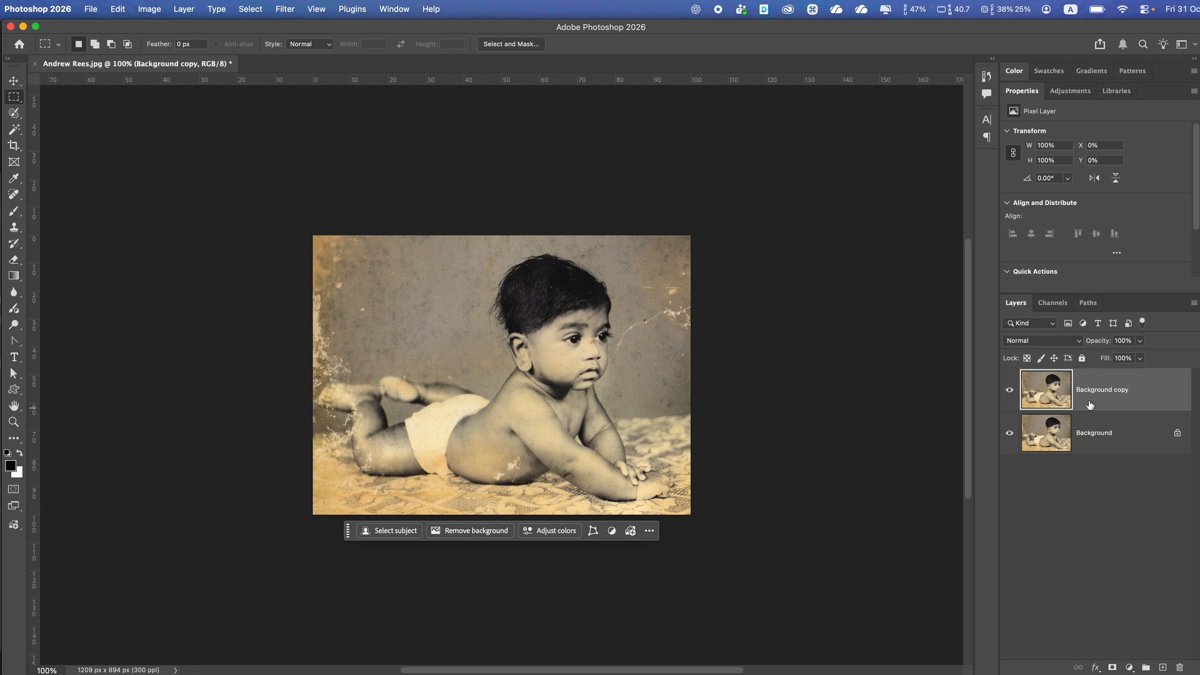
- Select the whole Background copy image and run Generative Fill with the copied restoration prompt using the Firefly Image 3 model
key(super+a)
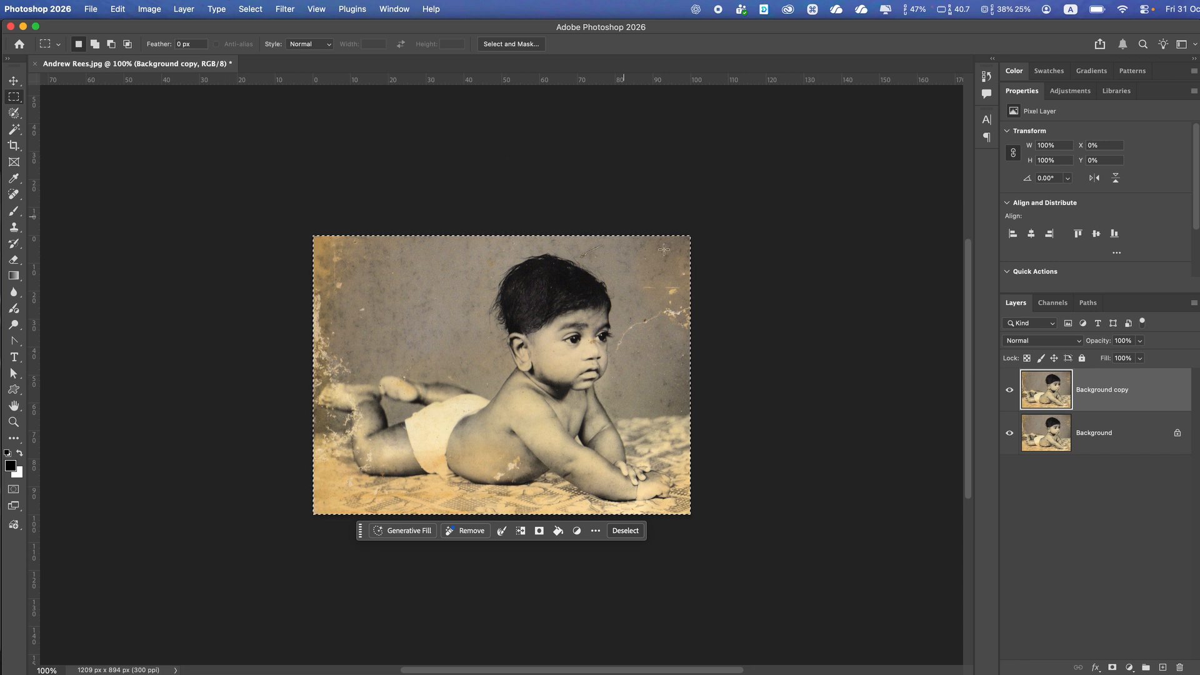
scroll(581, 461, down, 5)
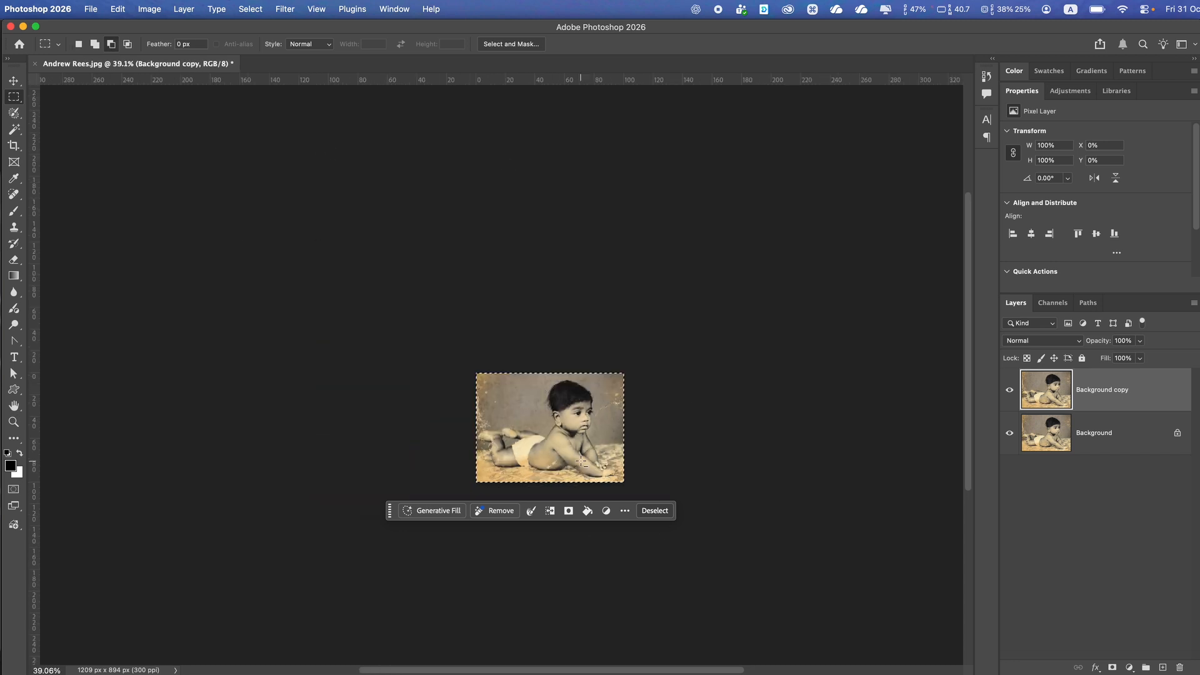
scroll(581, 461, up, 5)
scroll(582, 461, down, 3)
scroll(582, 461, up, 2)
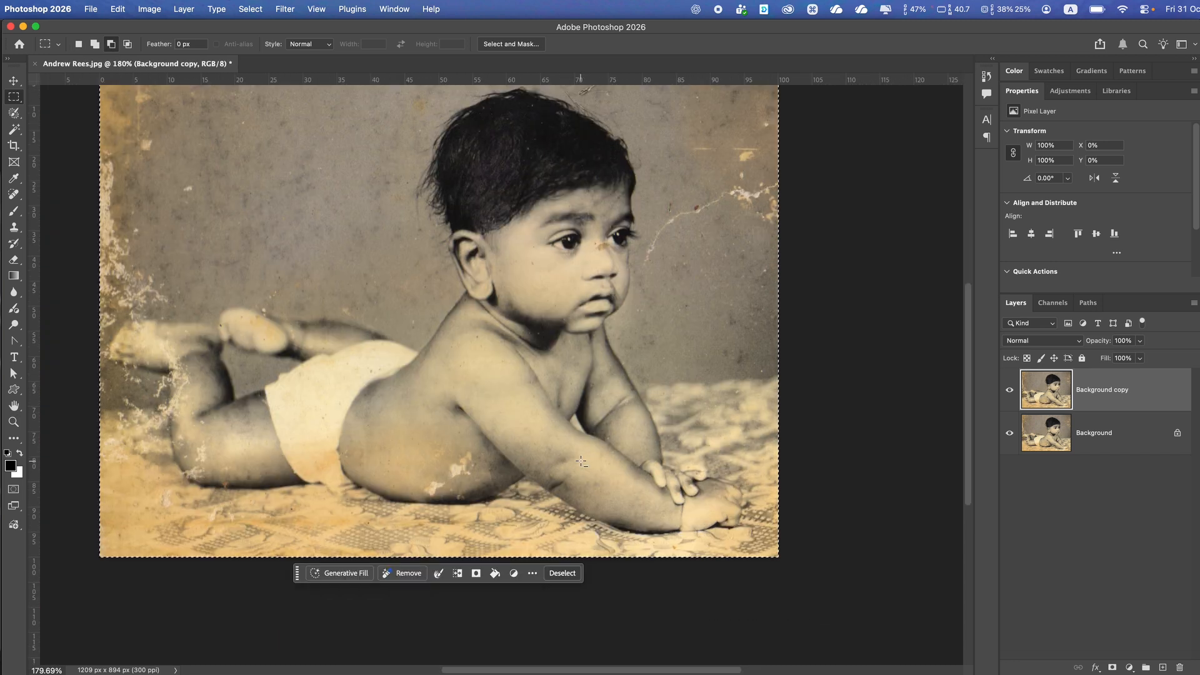
drag(603, 319, 634, 375)
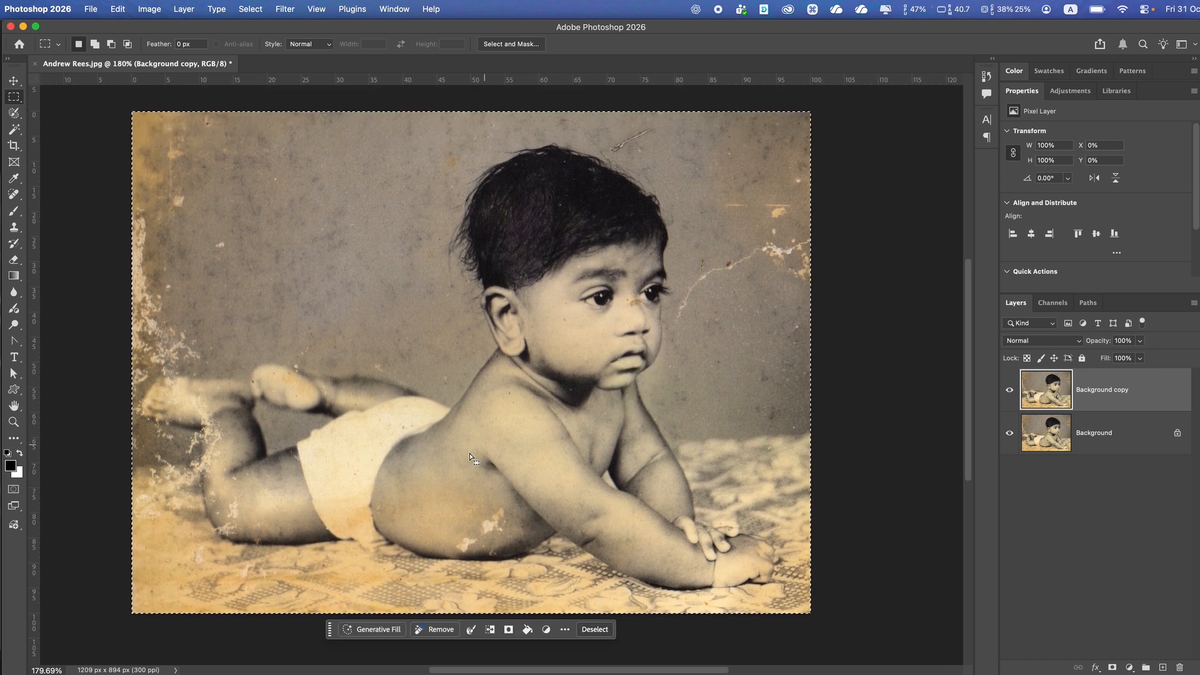
click(375, 629)
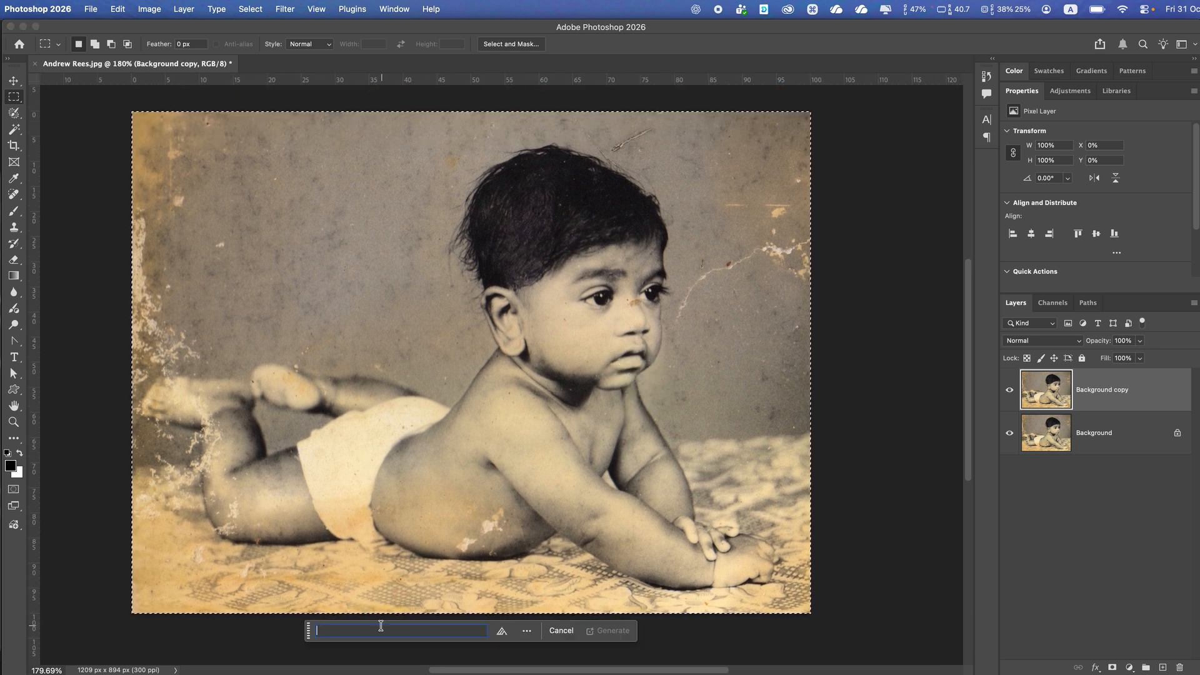
key(super+v)
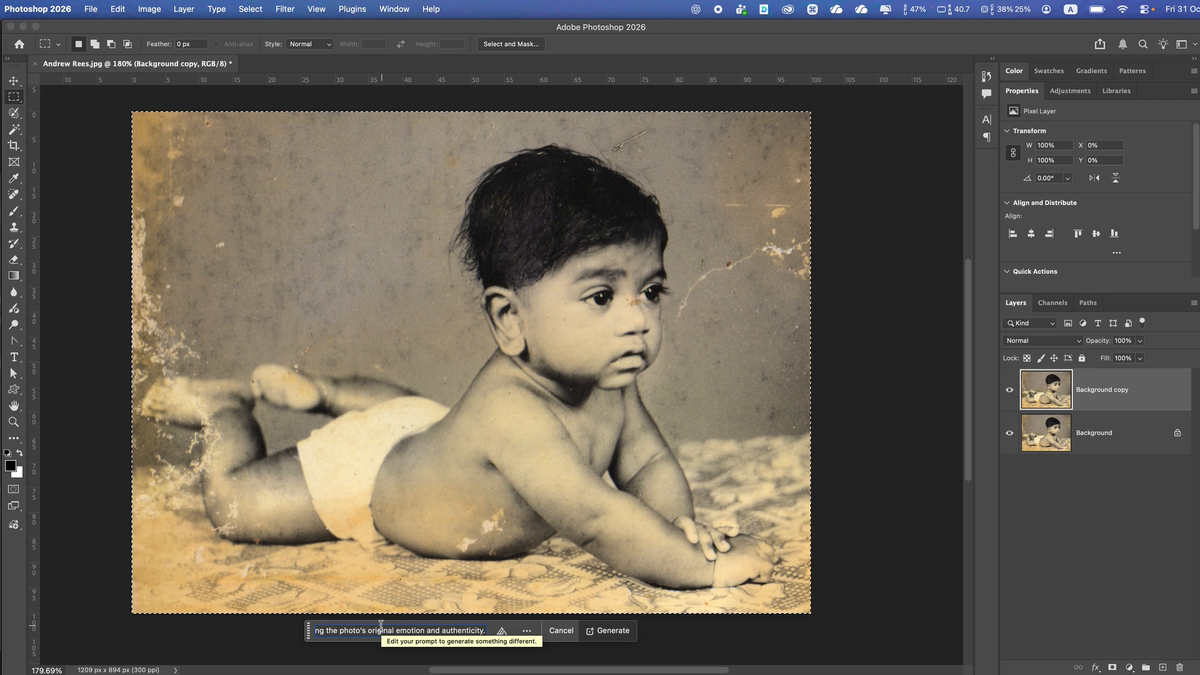
click(501, 631)
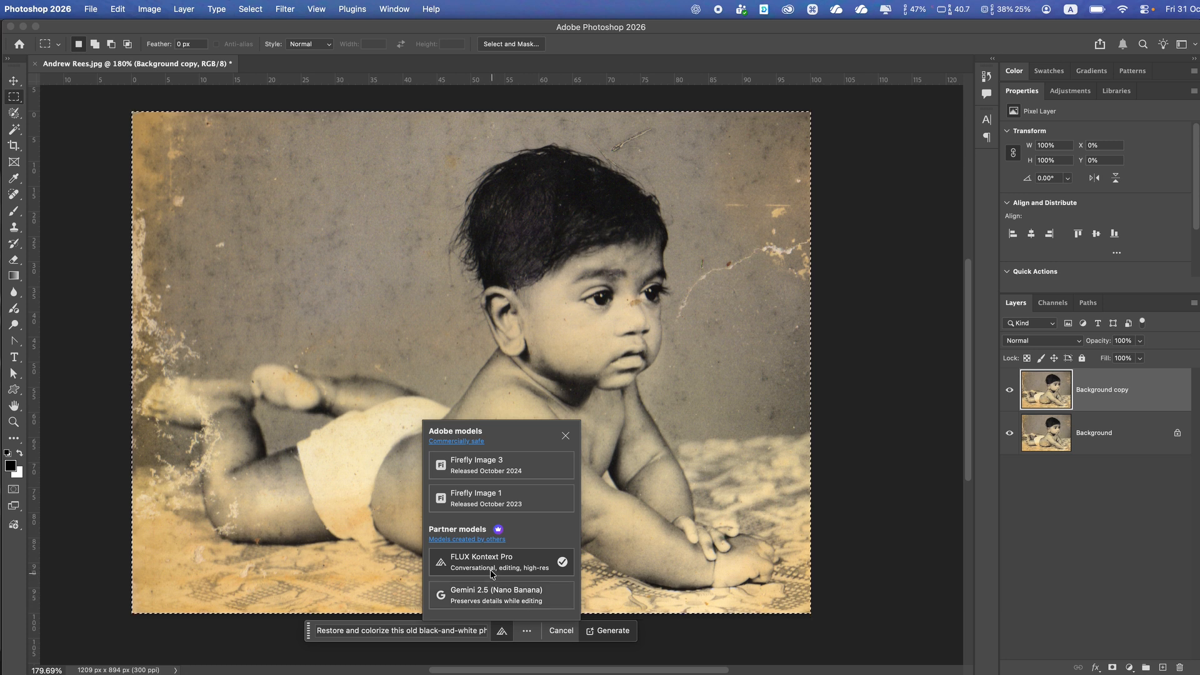
click(477, 464)
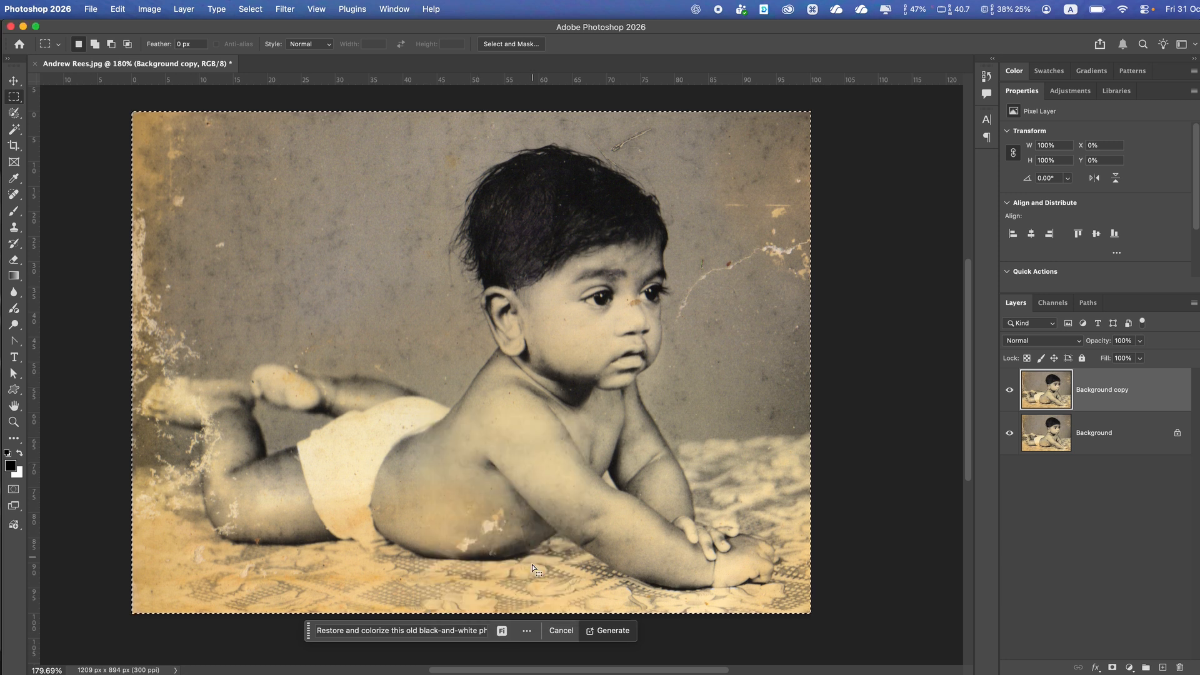
click(600, 631)
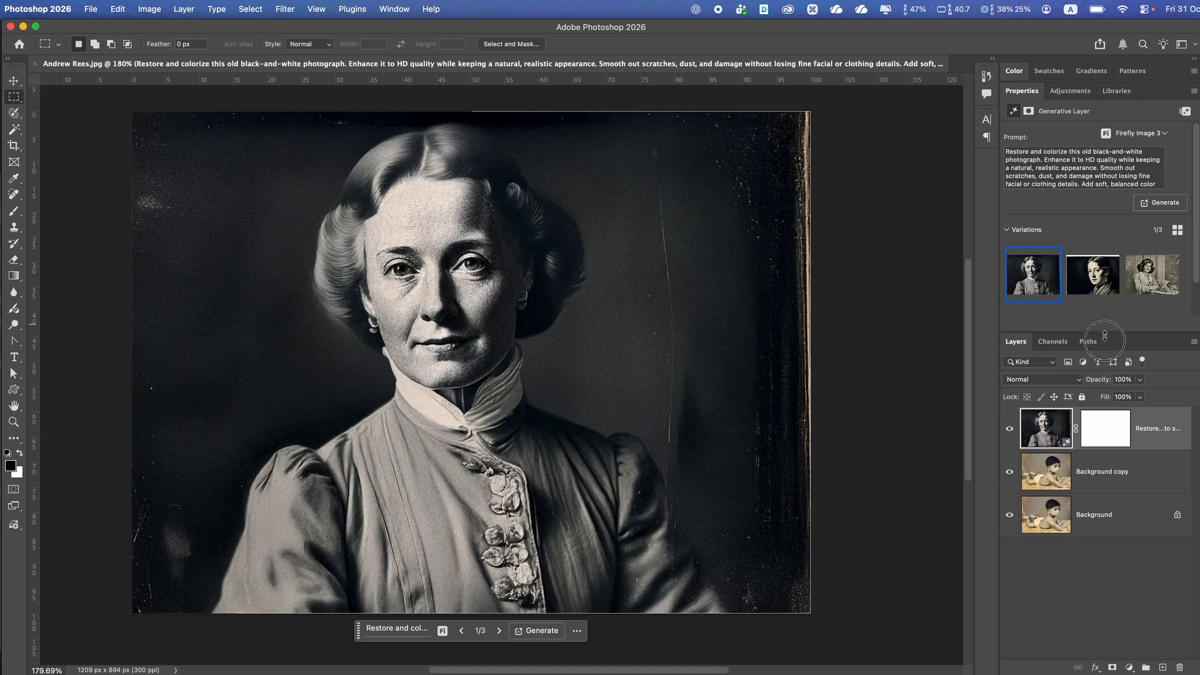
- Look through the three Firefly Image 3 variations and compare the generated layer with the Background copy layer
click(1093, 275)
click(1157, 279)
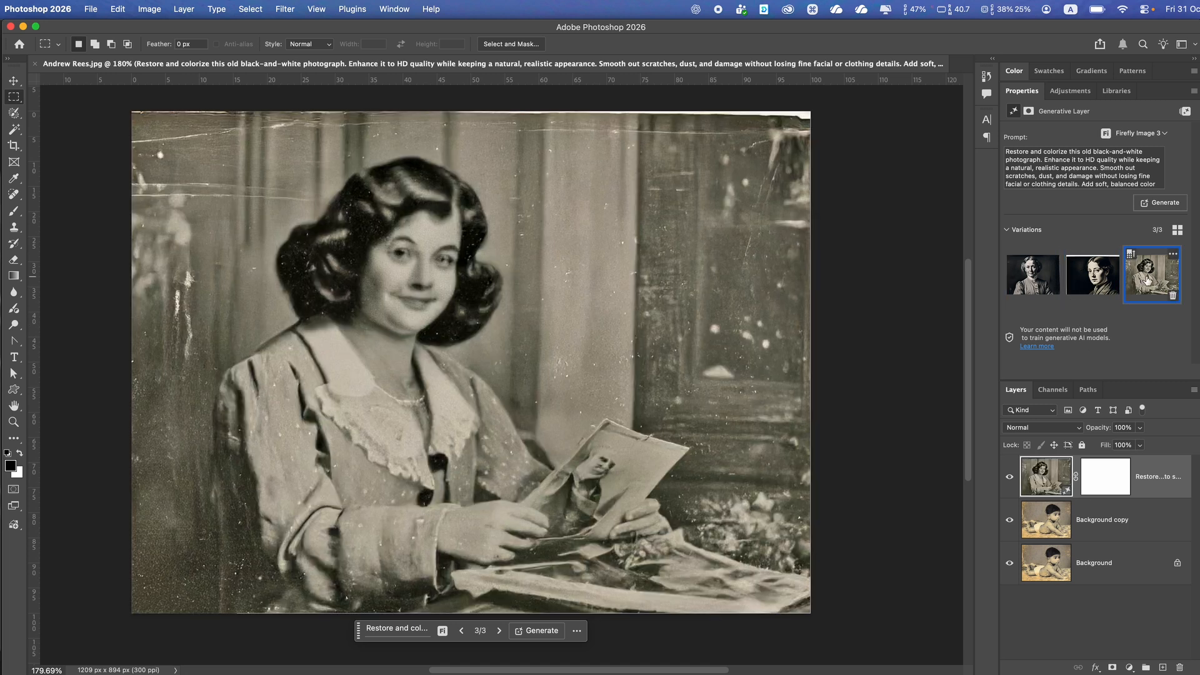
click(1028, 275)
click(1033, 525)
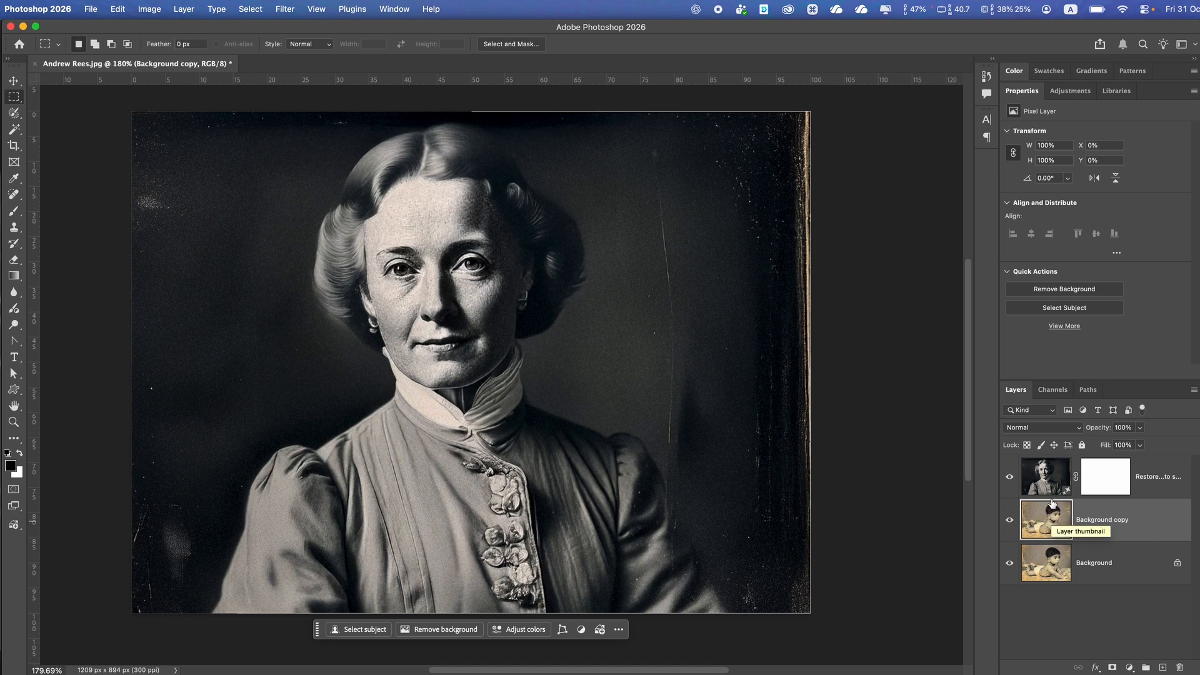
click(1054, 477)
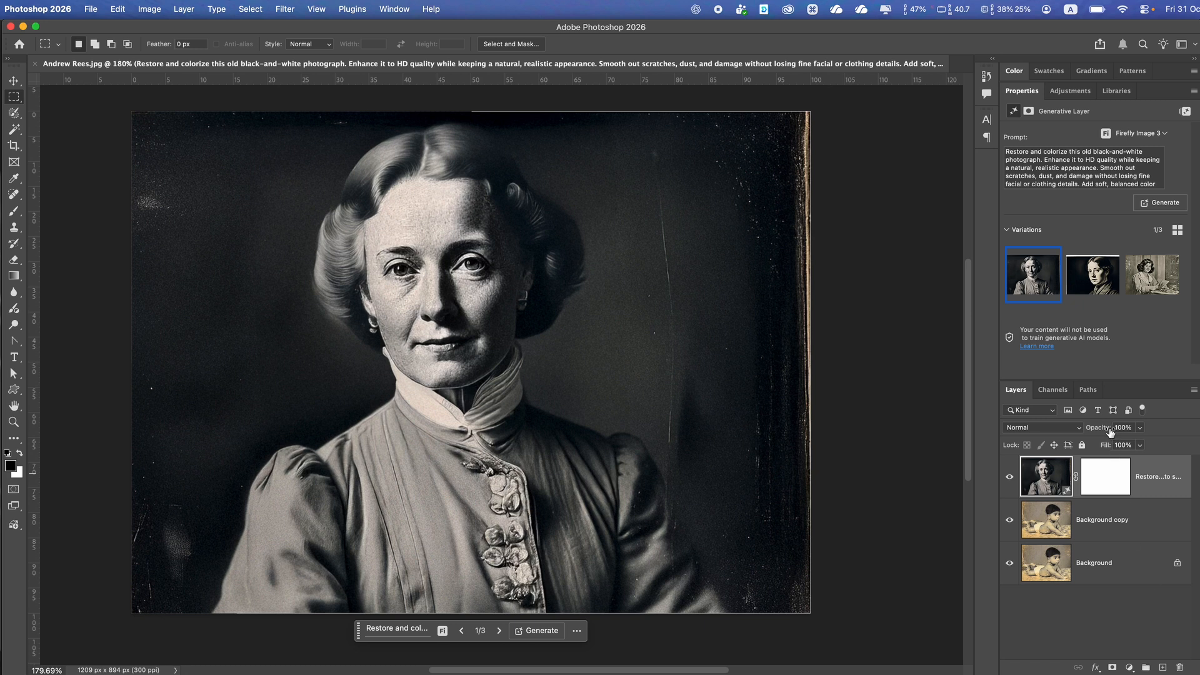
- Hide the Firefly-generated layer and delete it from the document
click(1010, 481)
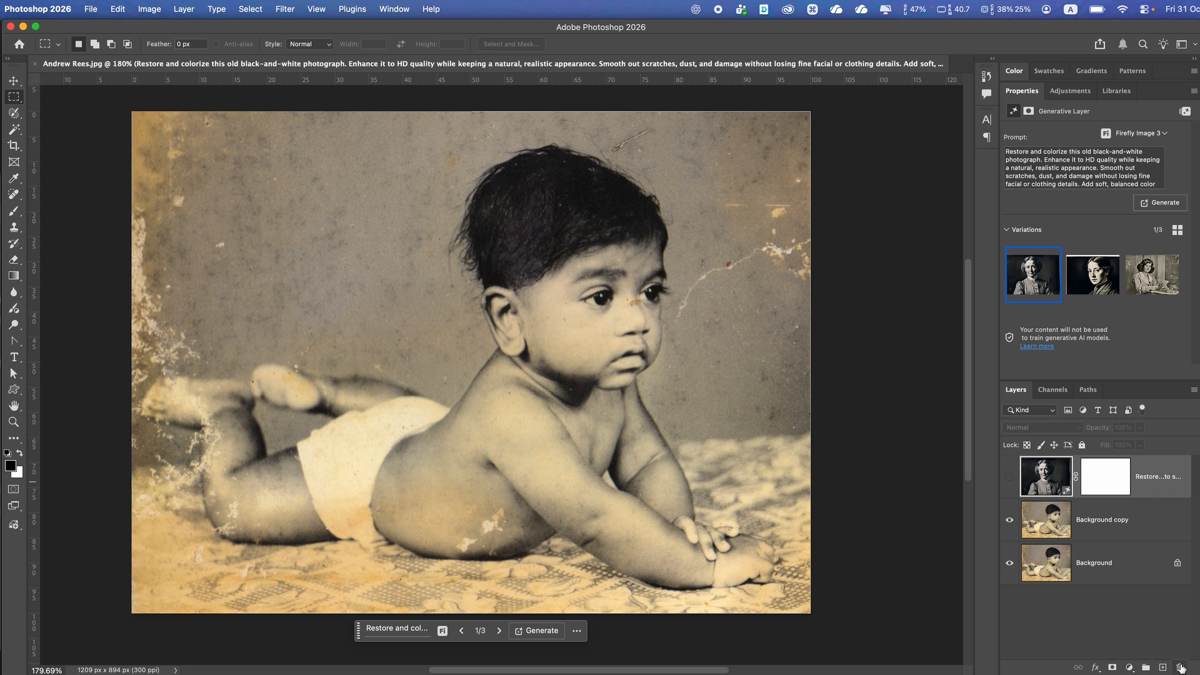
click(1179, 667)
click(752, 332)
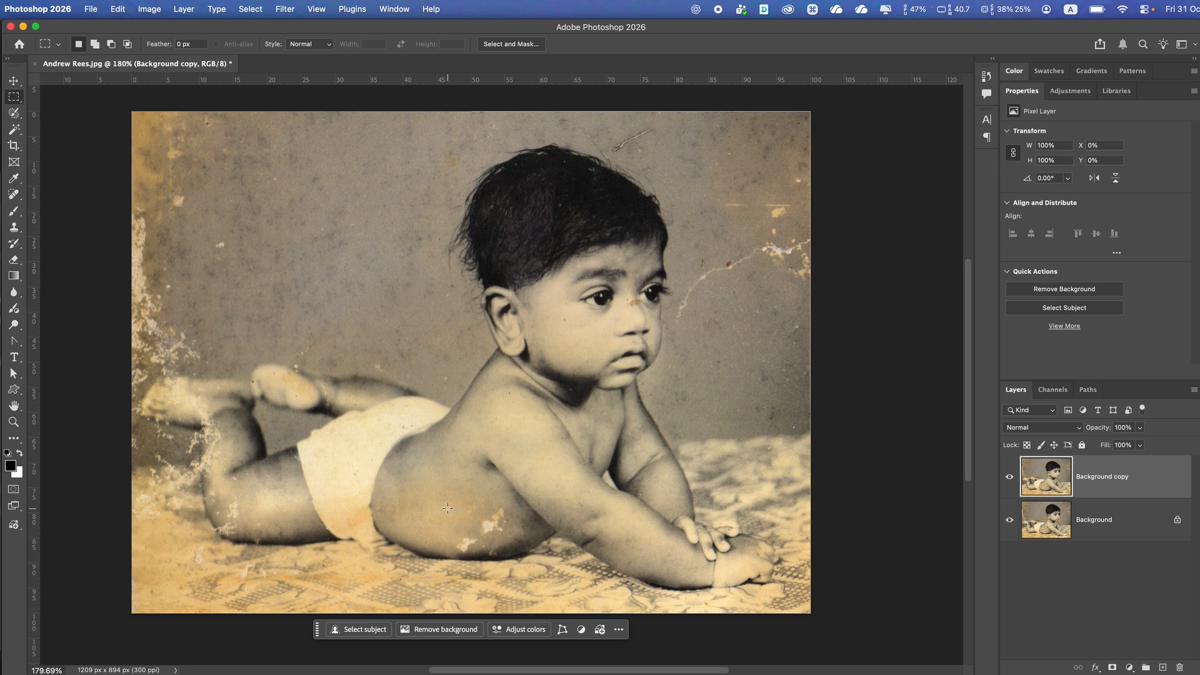
- Run Generative Fill on the whole Background copy image with the copied restoration prompt using the Gemini 2.5 (Nano Banana) model
key(super+a)
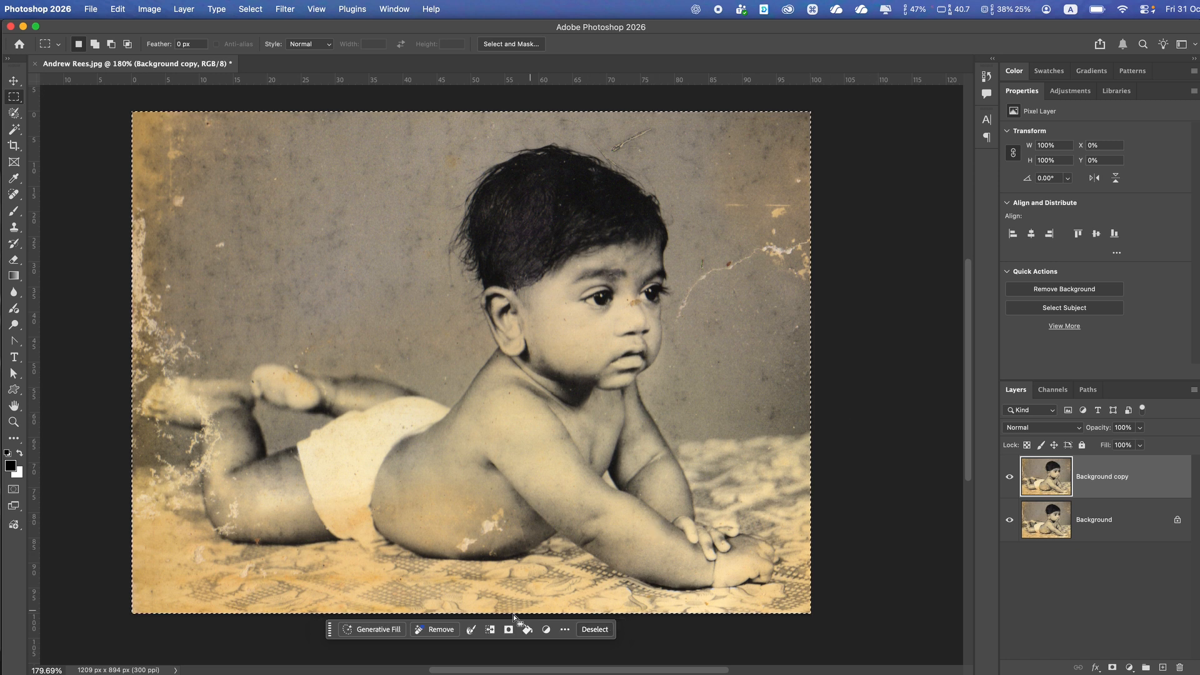
click(384, 630)
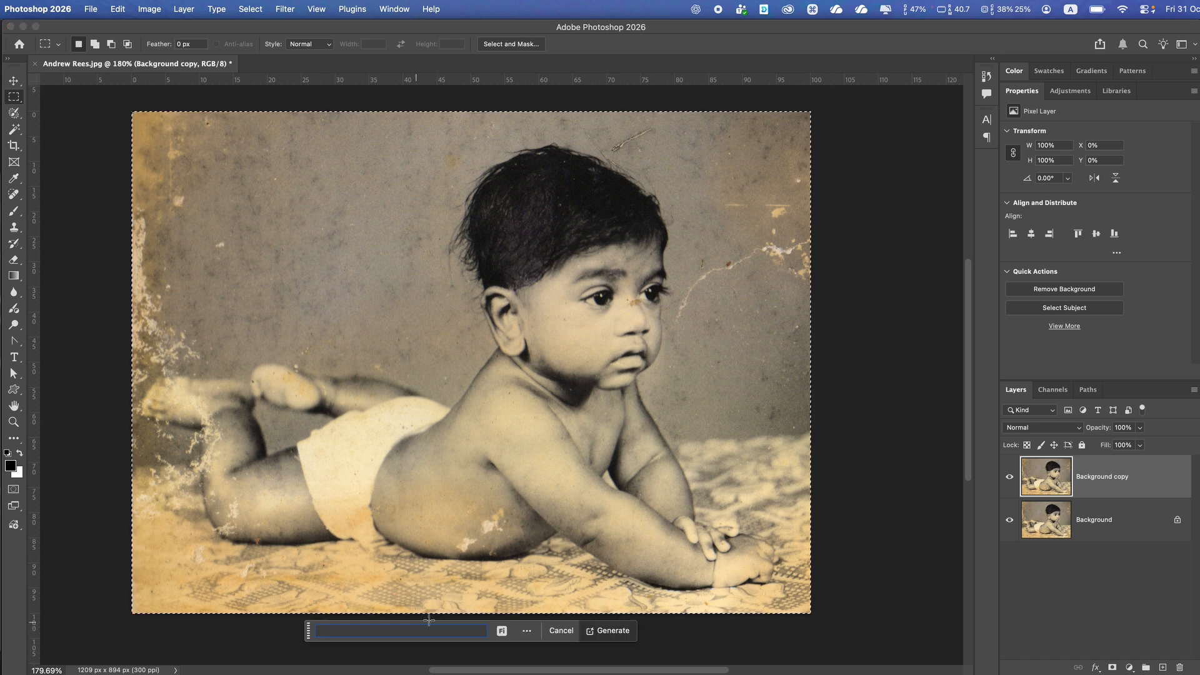
key(super+v)
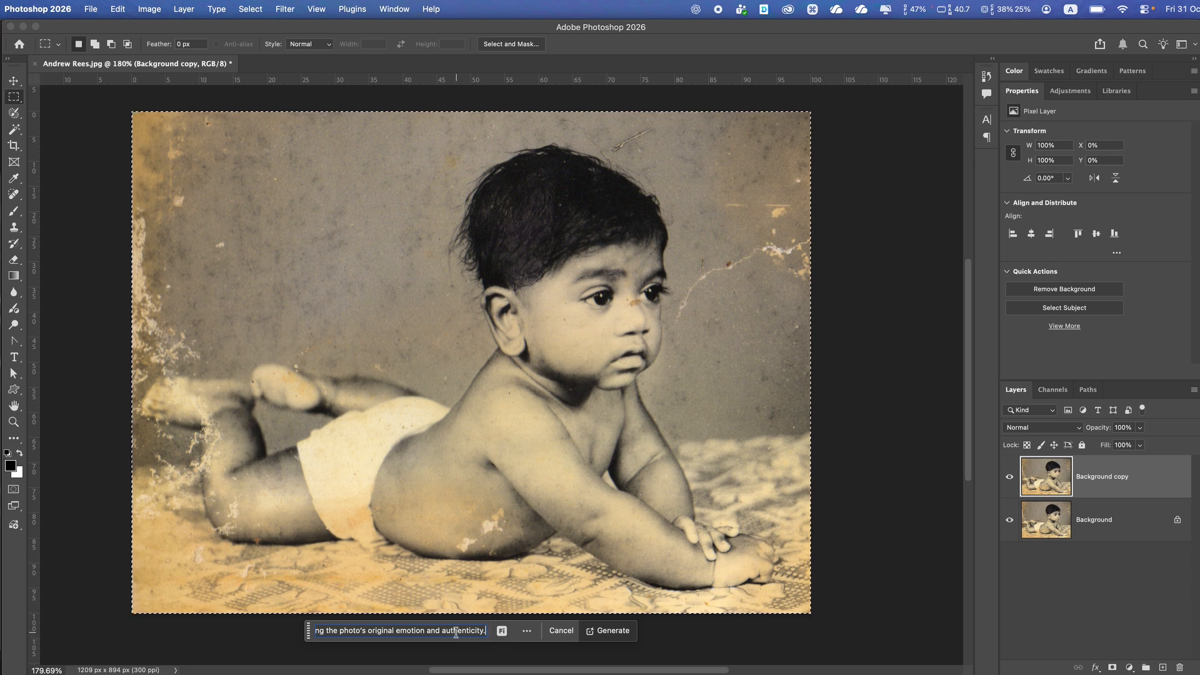
click(502, 631)
click(512, 597)
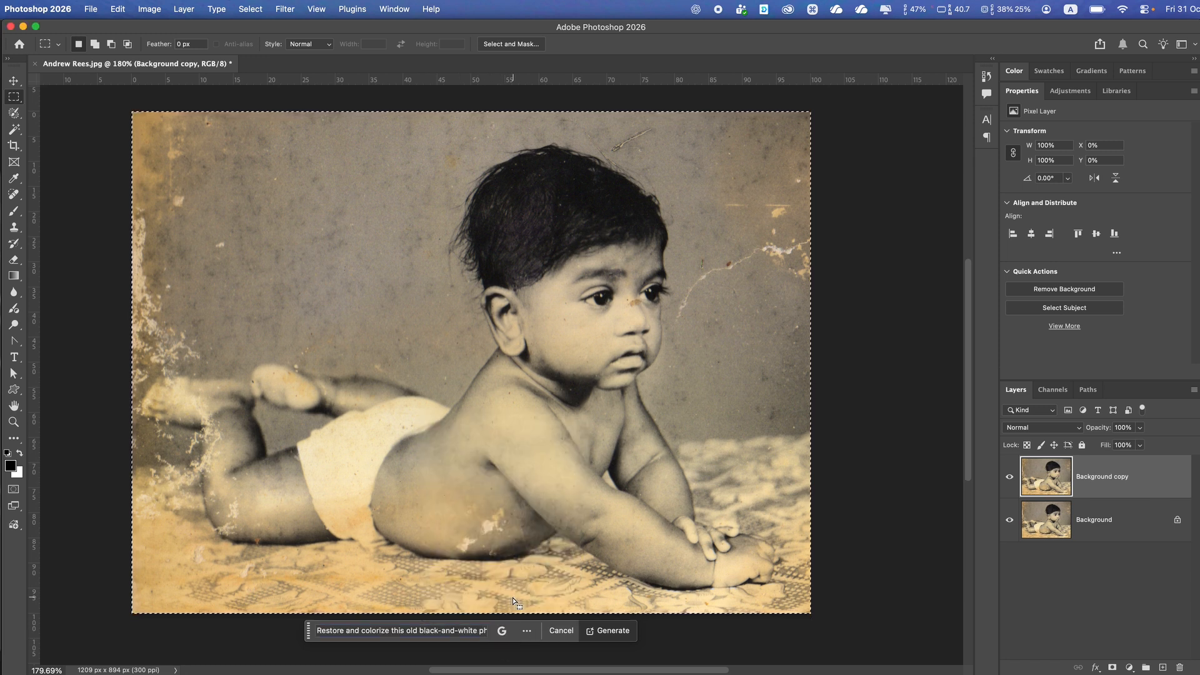
click(605, 631)
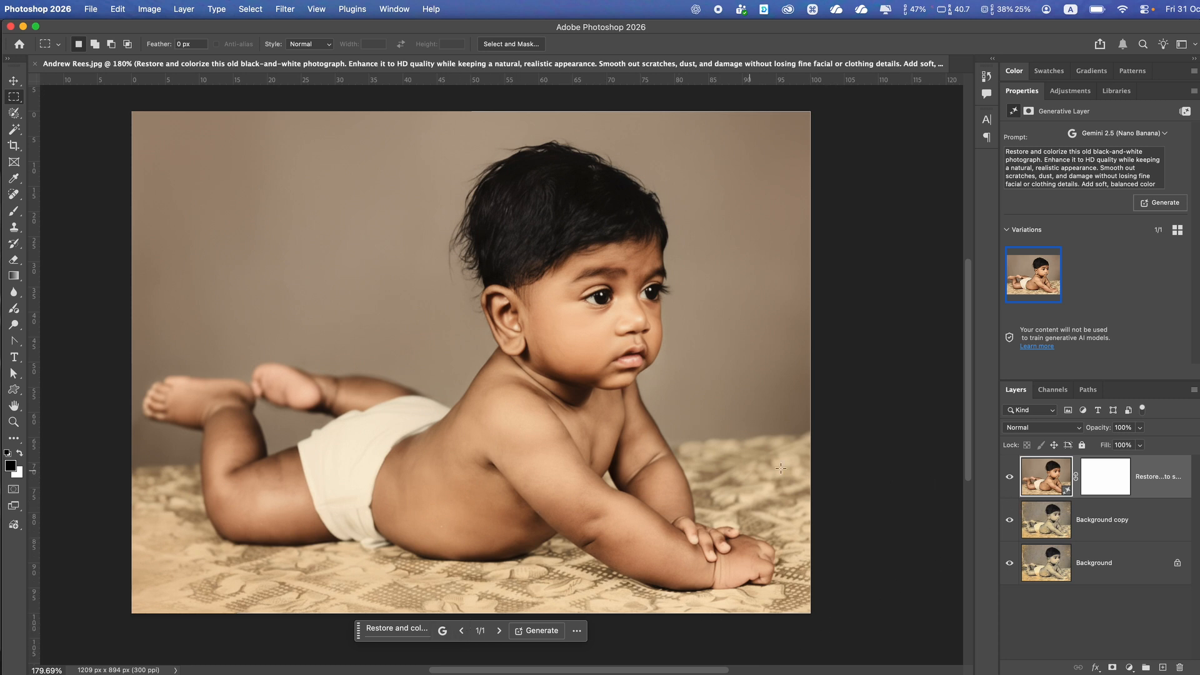
- Compare the Gemini-restored photo with the damaged original by repeatedly toggling the generated layer's visibility
click(1009, 477)
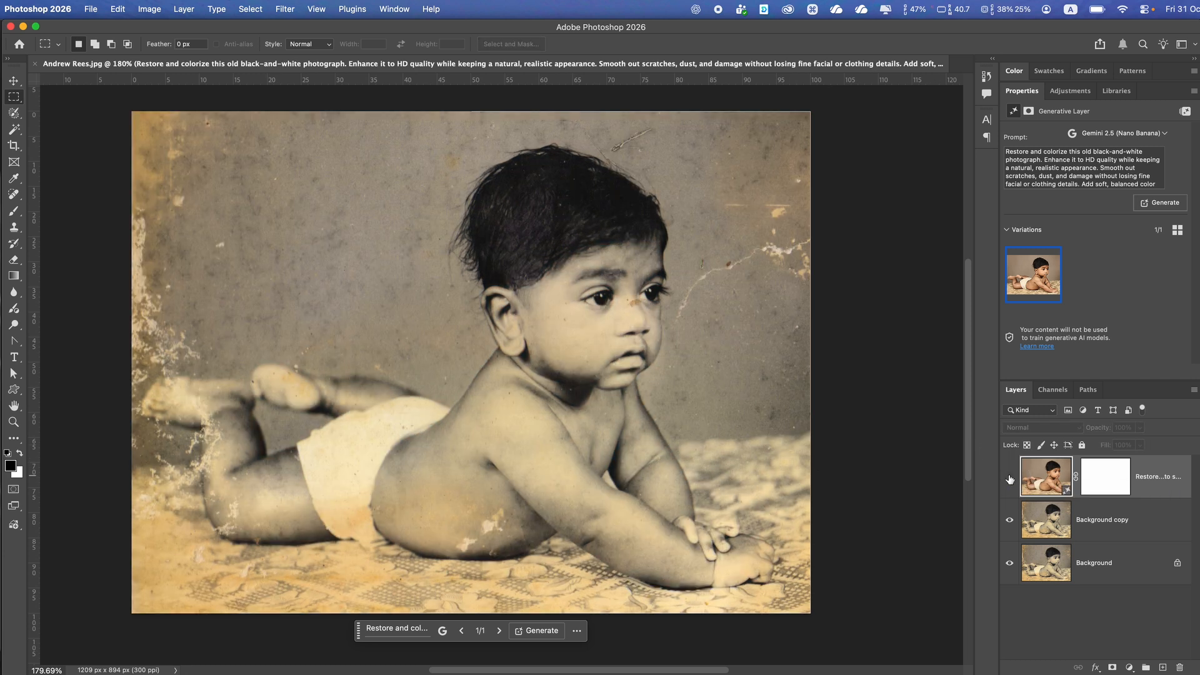
click(1009, 479)
click(1009, 479)
click(1009, 479)
click(1009, 479)
click(1010, 478)
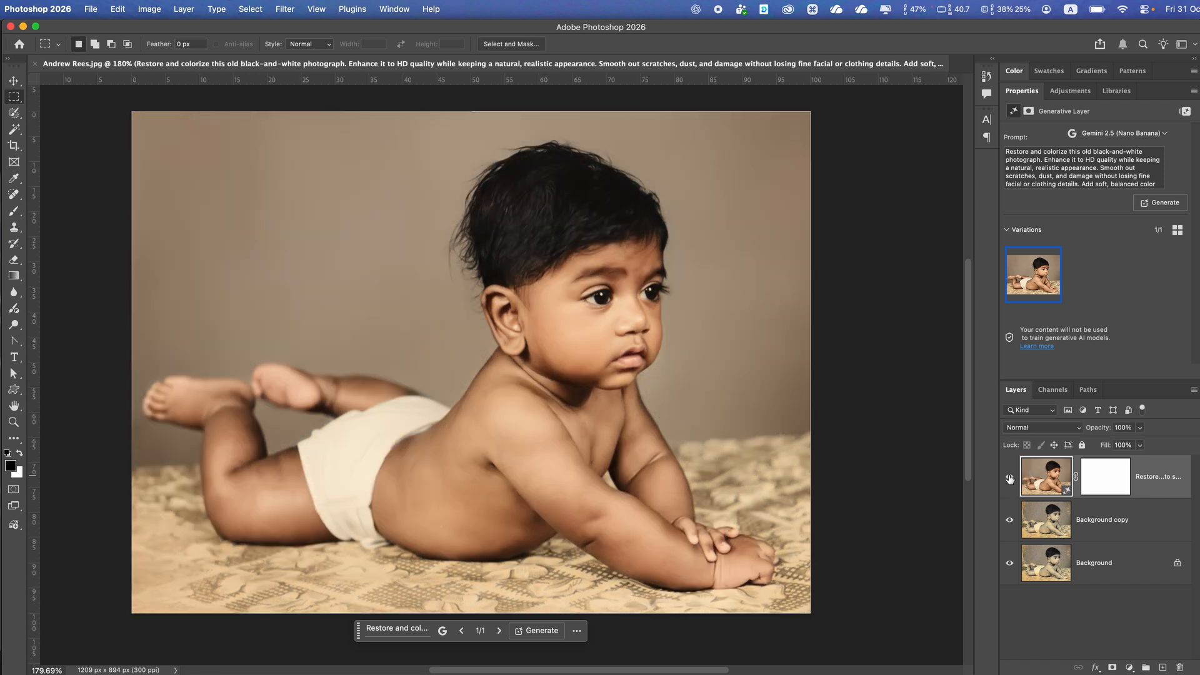
click(1009, 479)
click(1010, 478)
click(1009, 479)
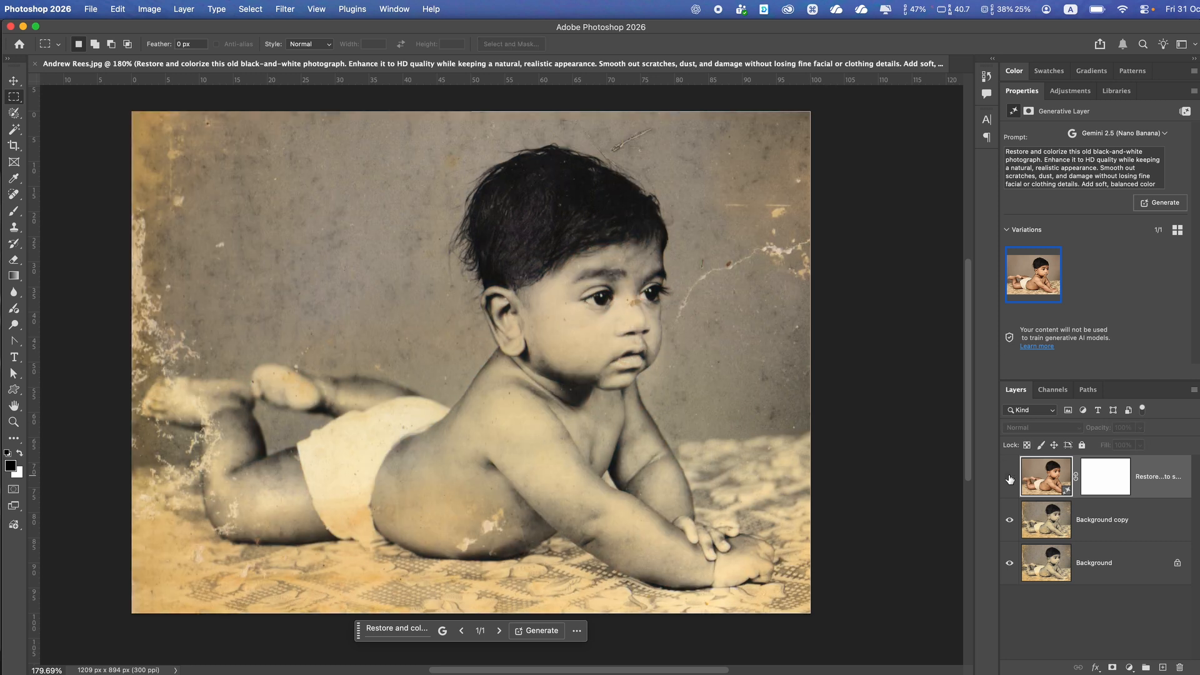
click(1009, 479)
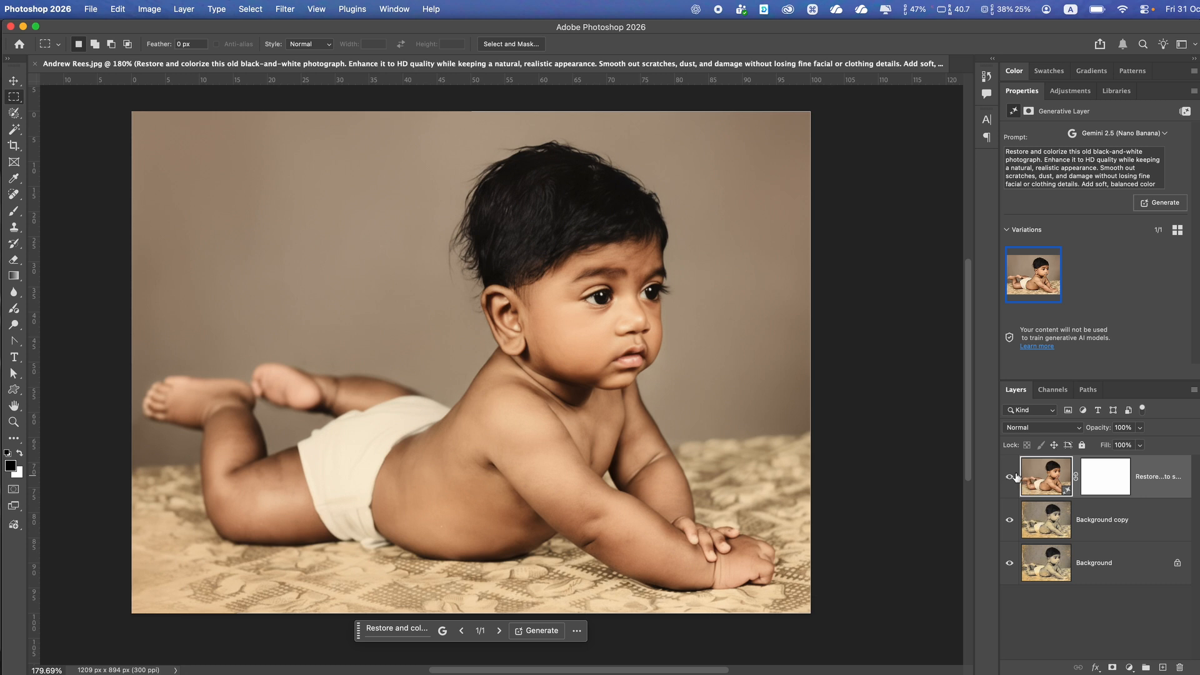
- Hide the Gemini layer and run Generative Fill on the whole Background copy image with the copied restoration prompt using FLUX Kontext Pro
click(1009, 477)
click(1046, 518)
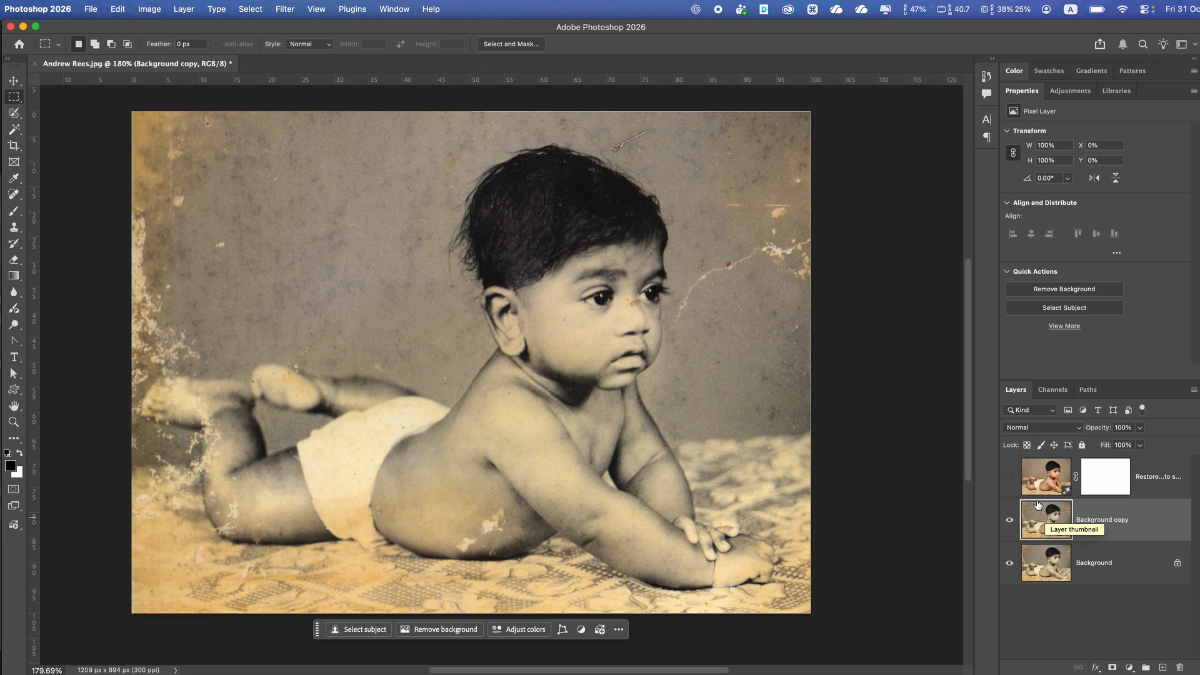
key(super+a)
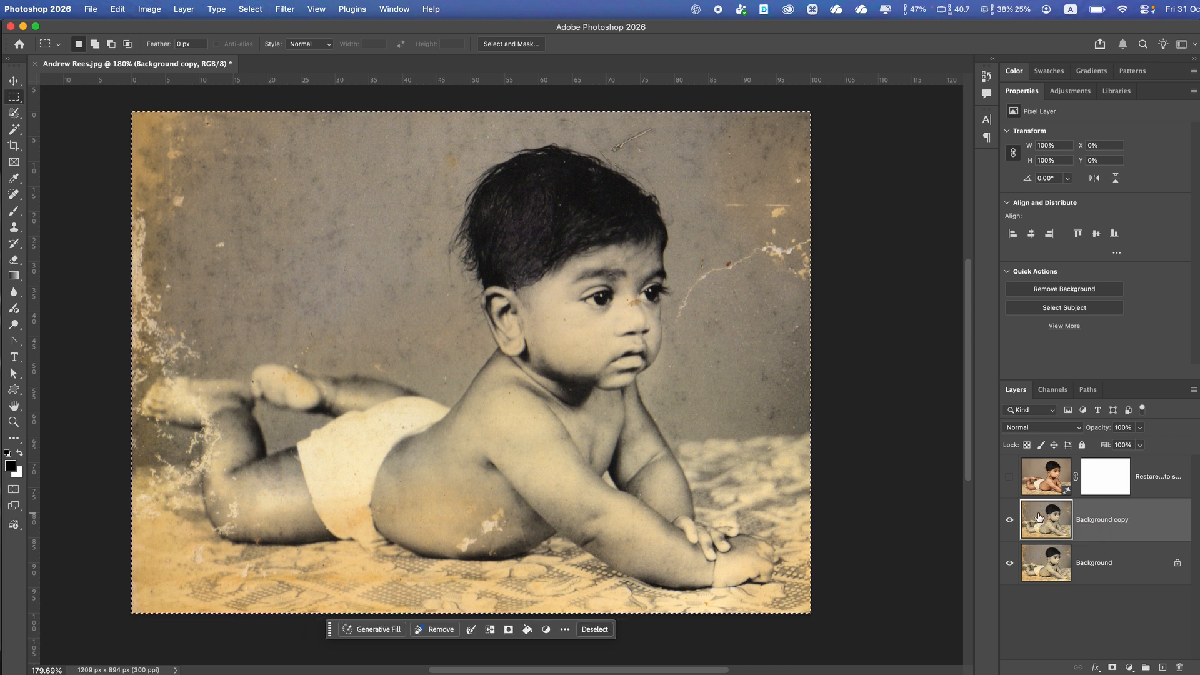
click(375, 629)
key(super+v)
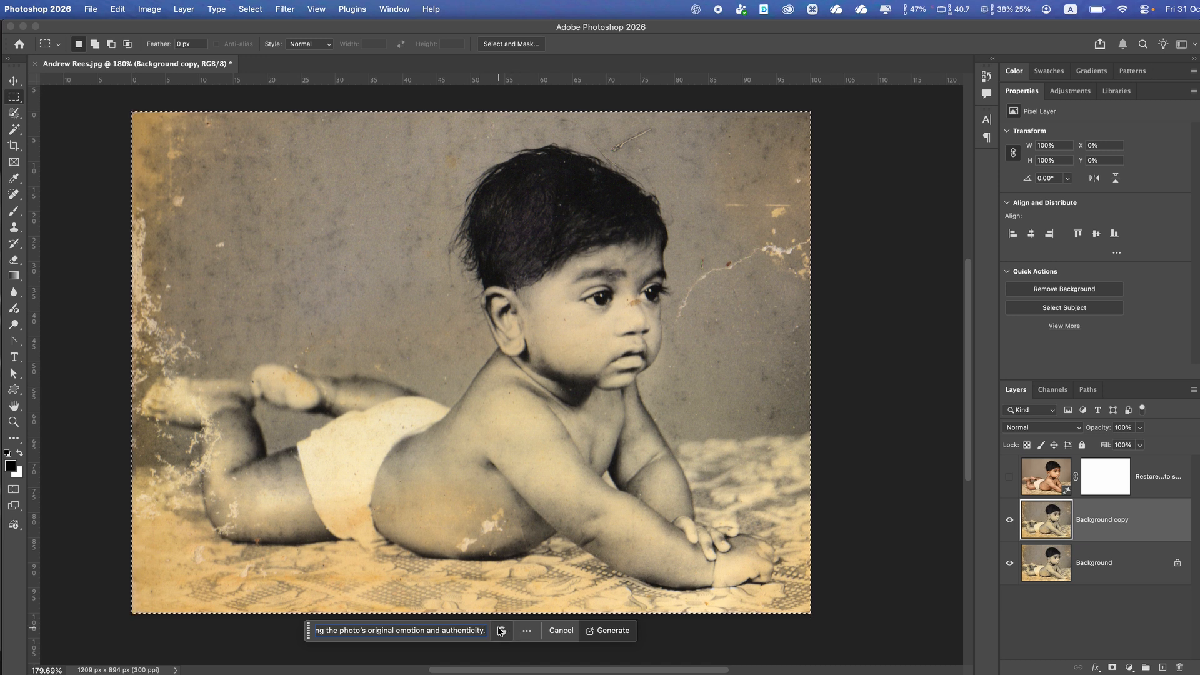
click(504, 629)
click(509, 561)
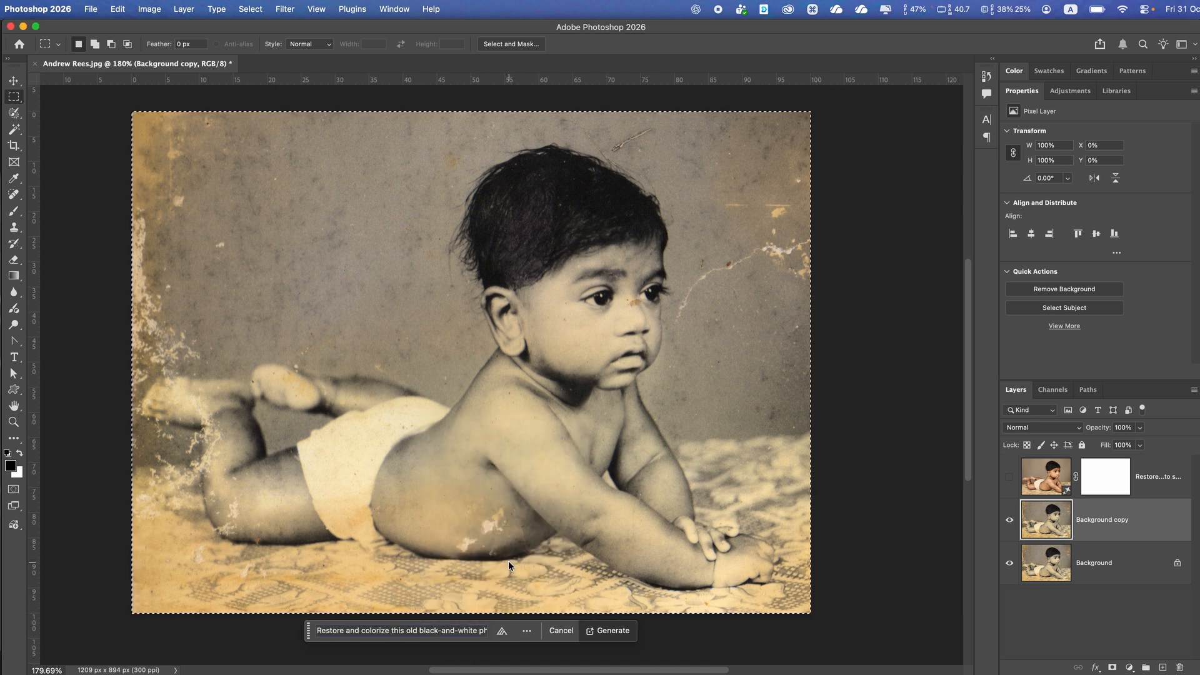
click(606, 631)
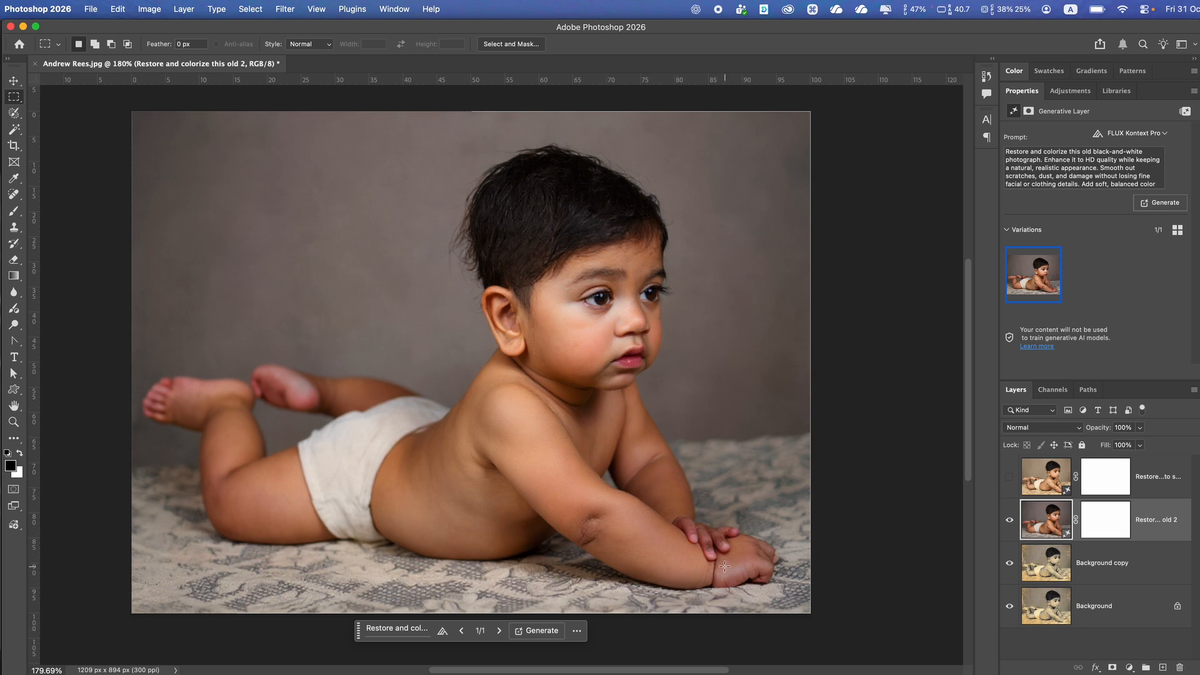
- Examine the FLUX-restored hands, legs, cloth and torso up close, and then the whole image
key(super+plus)
key(super+plus)
key(super+plus)
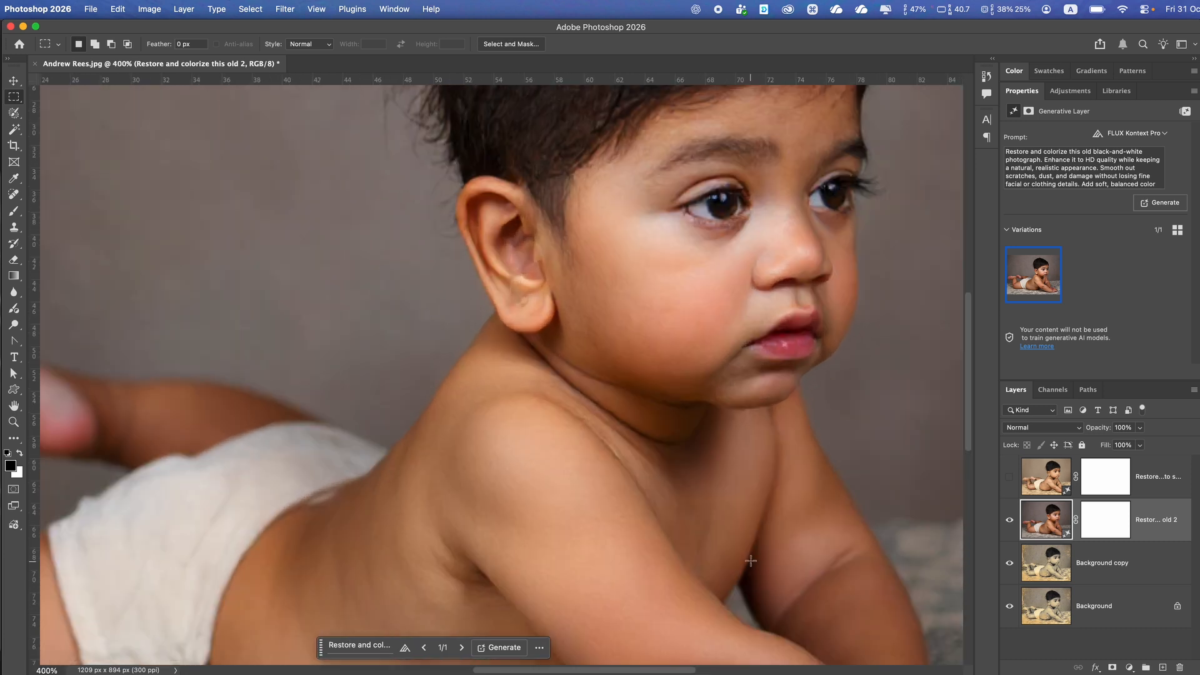
drag(730, 531, 595, 315)
drag(768, 593, 594, 372)
key(super+plus)
key(super+plus)
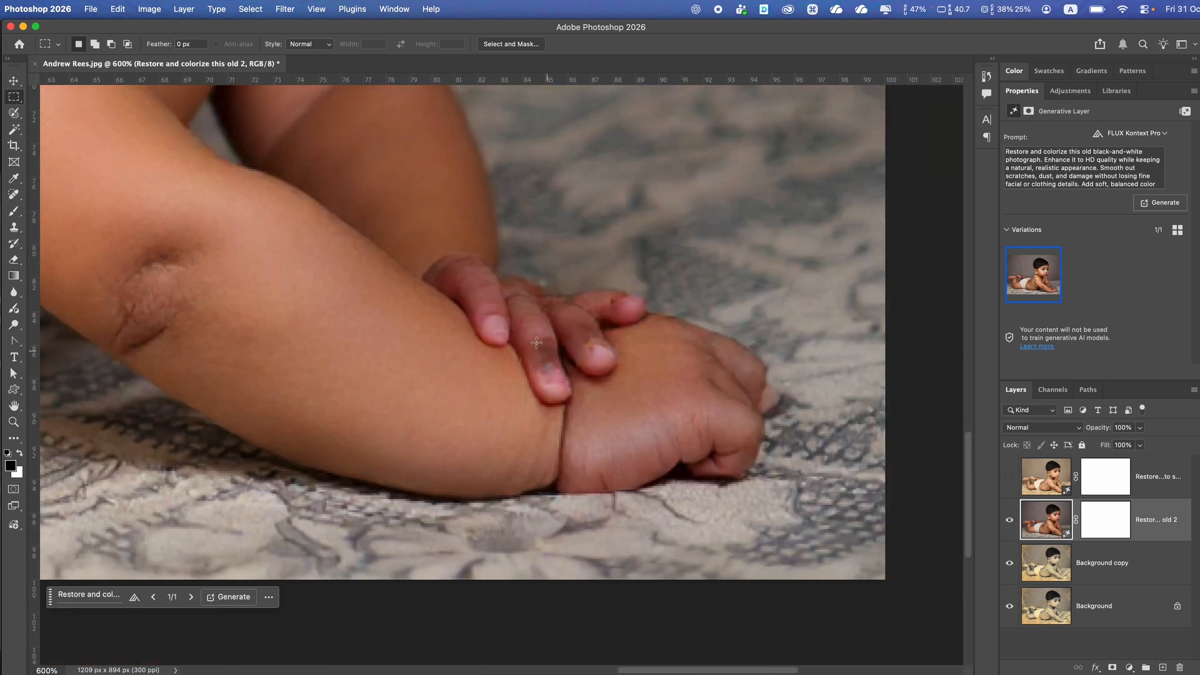
scroll(348, 325, left, 20)
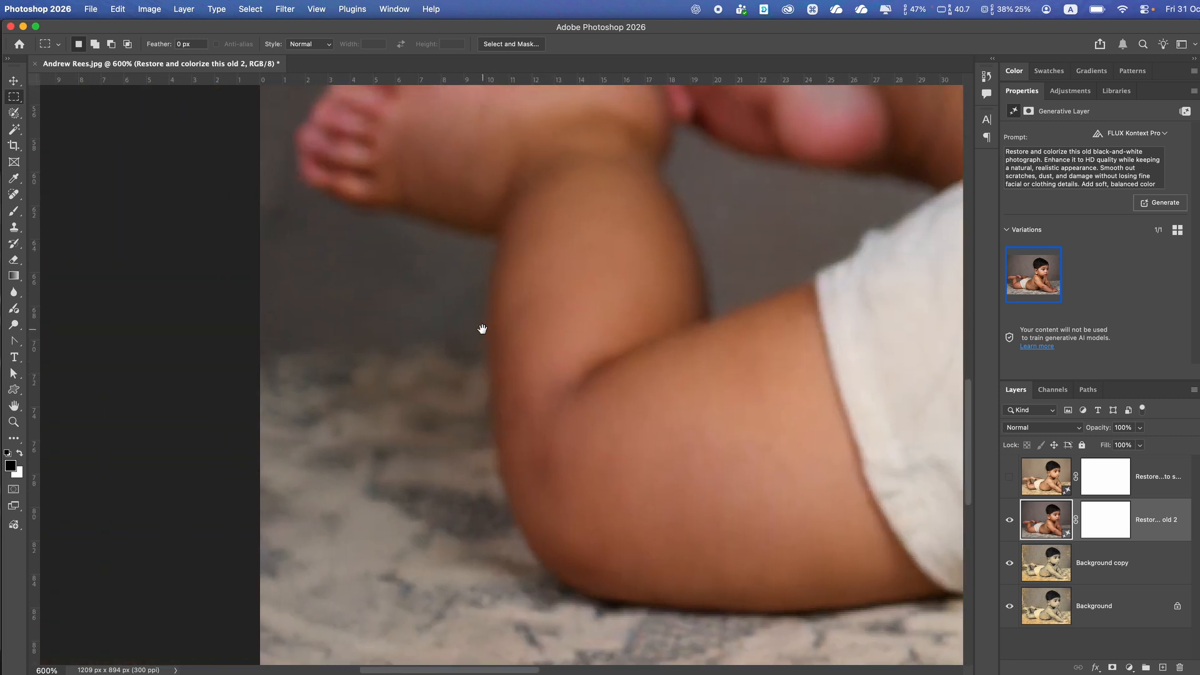
drag(482, 329, 235, 331)
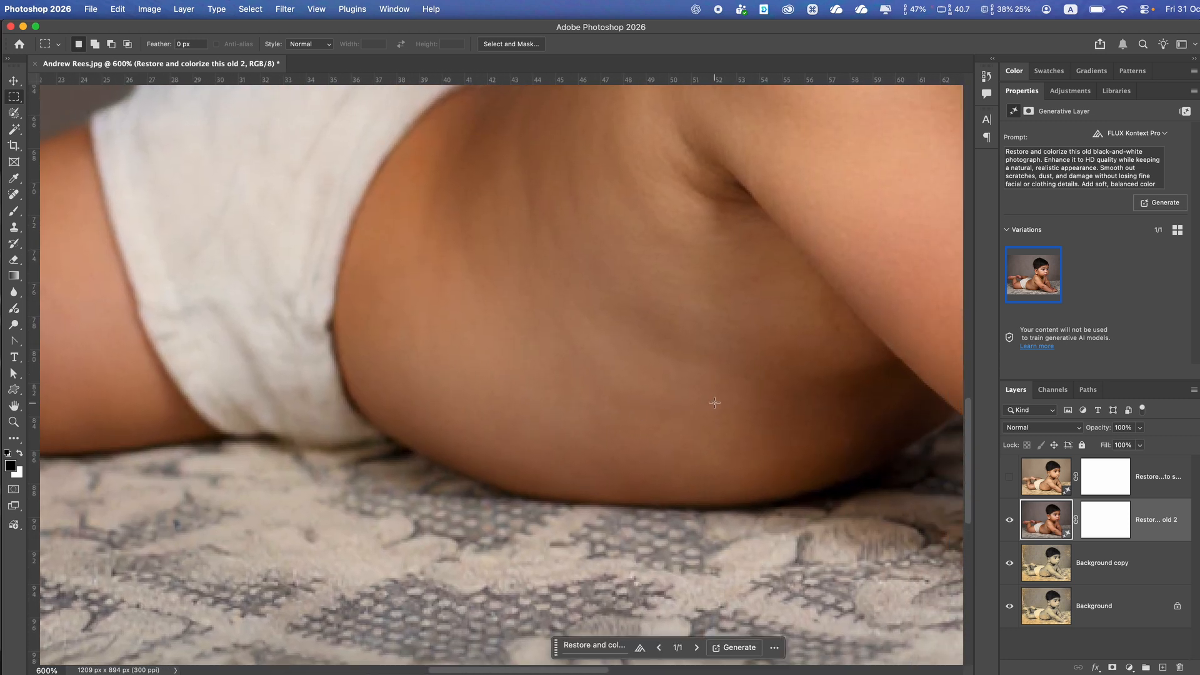
key(super+minus)
key(super+minus)
key(super+minus)
key(super+minus)
key(super+minus)
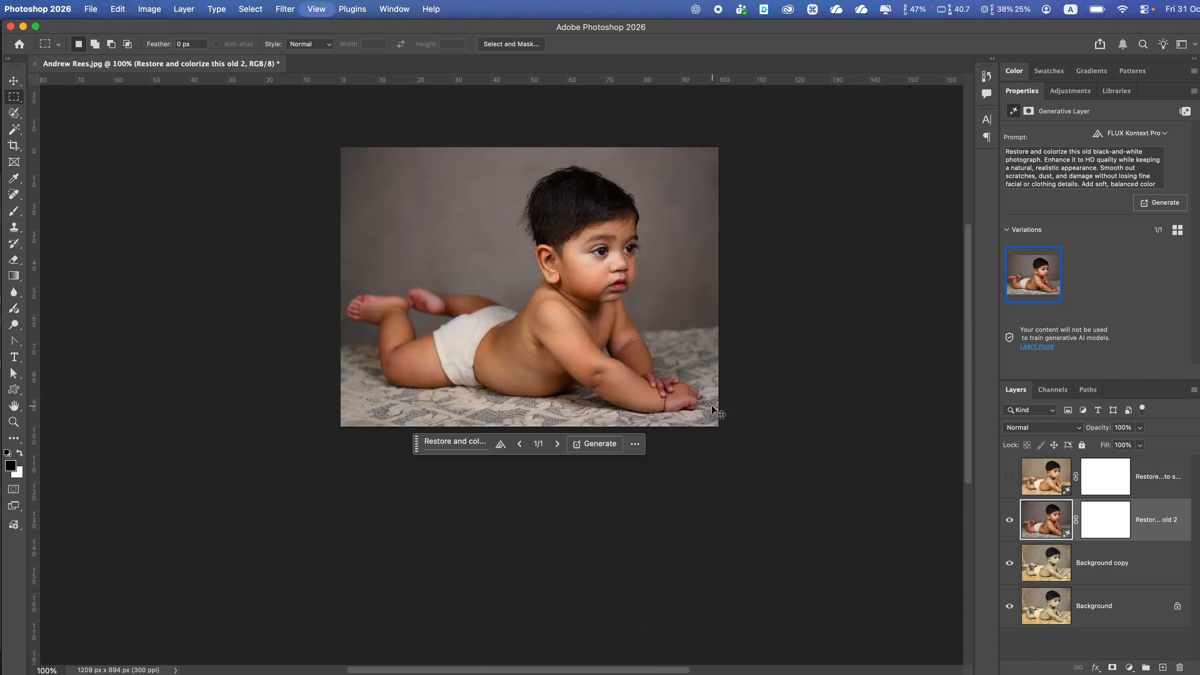
drag(722, 346, 651, 450)
key(super+plus)
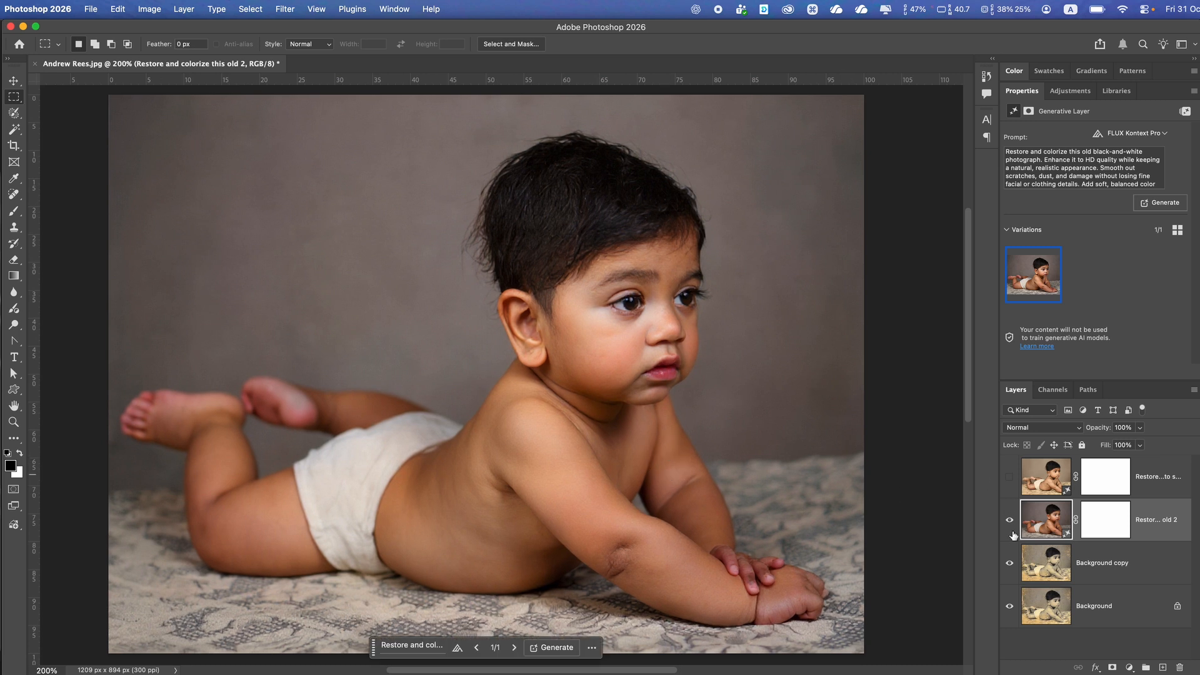
- Compare the full FLUX-restored photo with the damaged original by repeatedly toggling the FLUX layer's visibility
click(1010, 521)
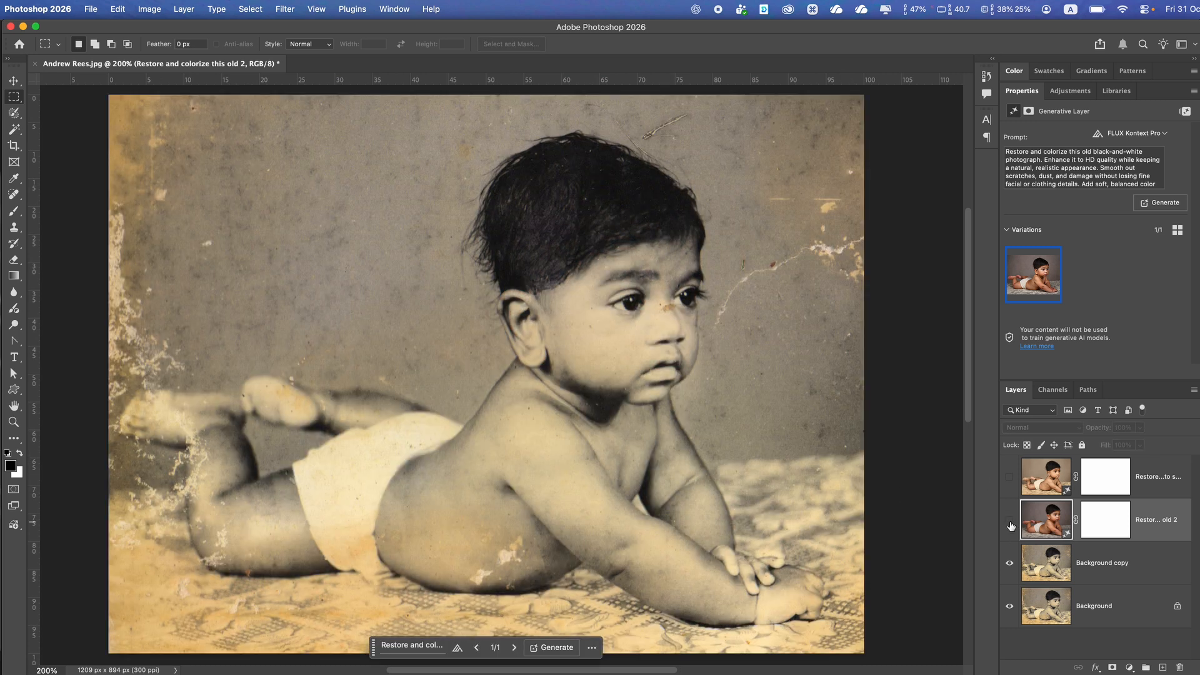
click(1010, 522)
click(1010, 524)
click(1011, 523)
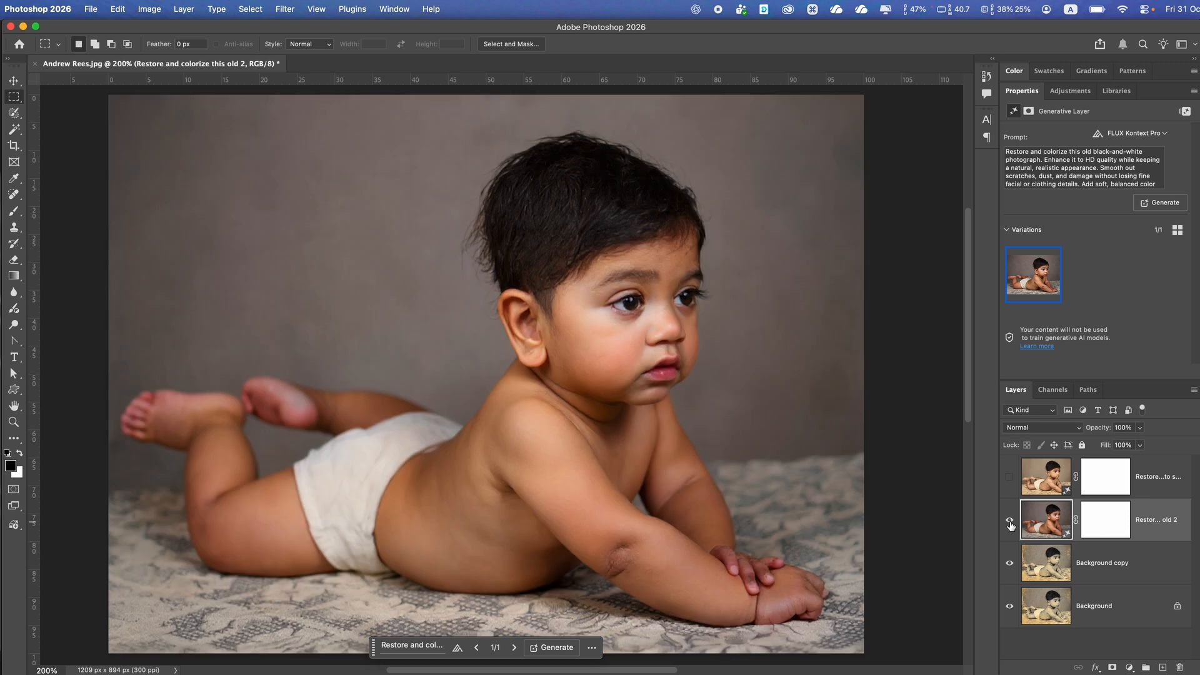
click(1011, 523)
click(1011, 524)
click(1010, 524)
click(1011, 524)
click(1010, 524)
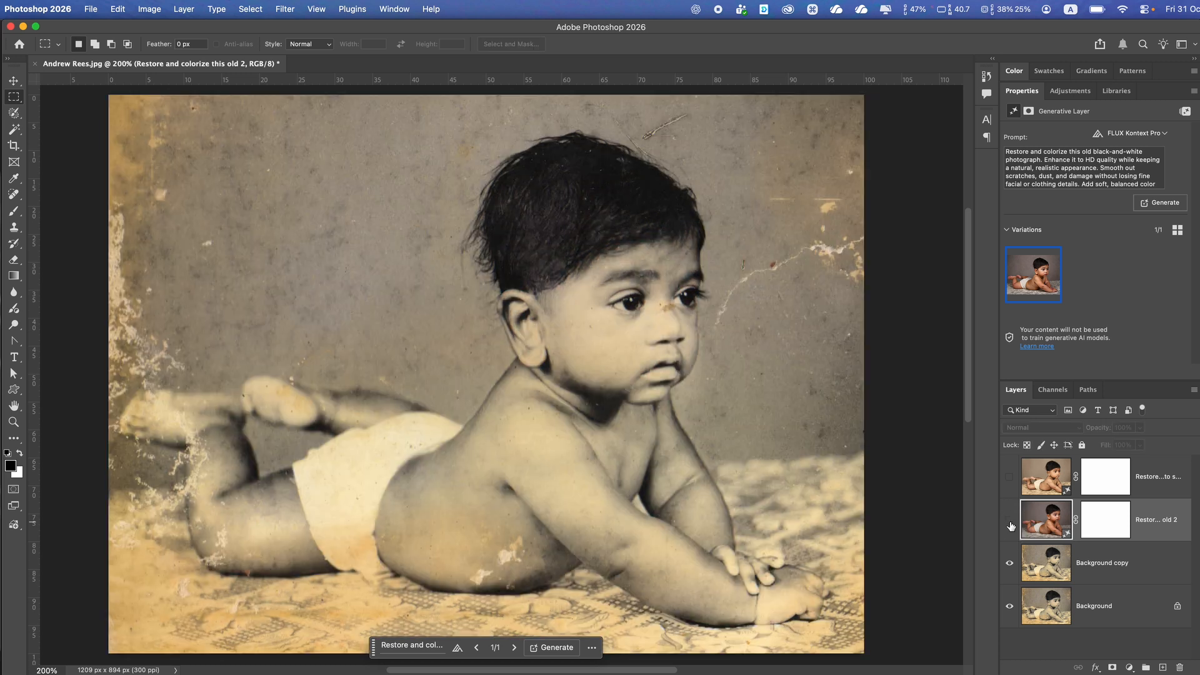
click(1010, 524)
click(1011, 524)
click(1010, 524)
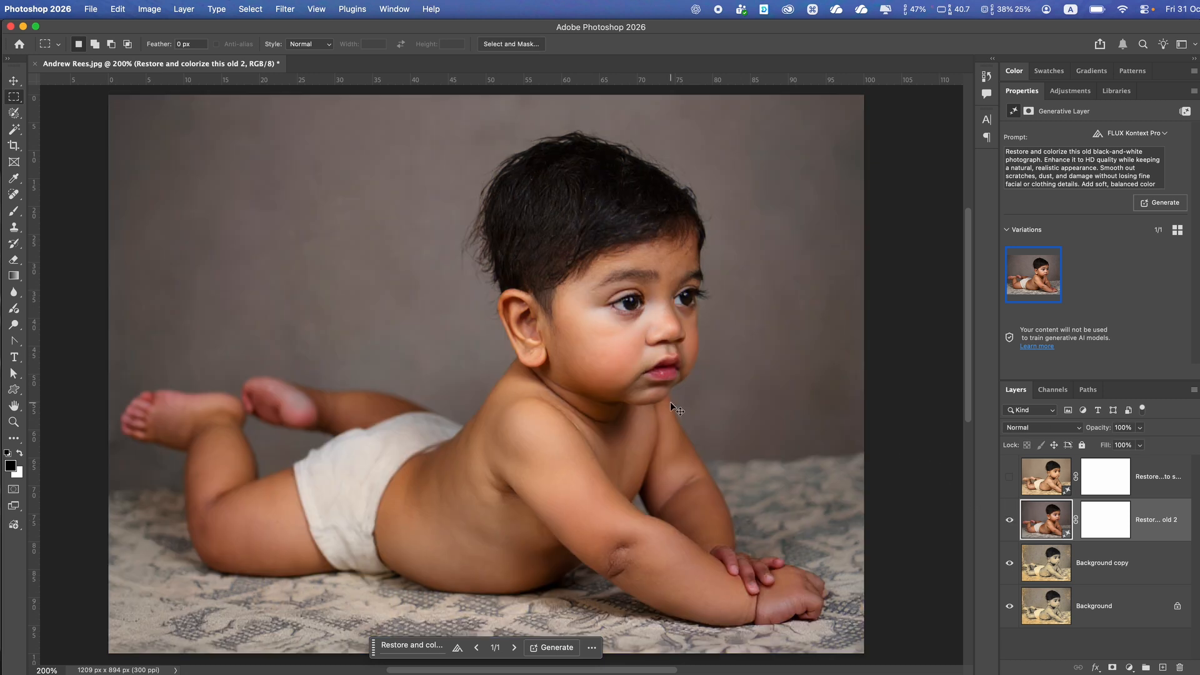
- Compare the baby's facial details up close between the FLUX restoration and the original by toggling the FLUX layer's visibility
key(super+equal)
key(super+equal)
key(super+equal)
drag(708, 354, 617, 398)
key(super+equal)
key(super+equal)
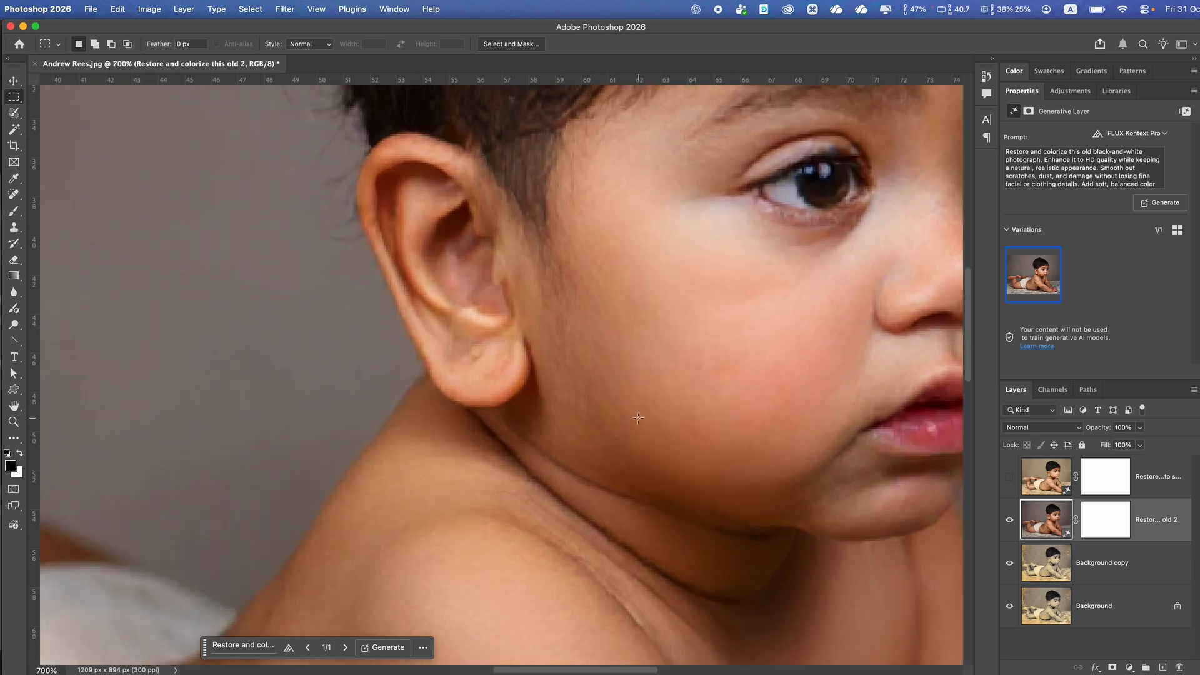
drag(704, 359, 499, 450)
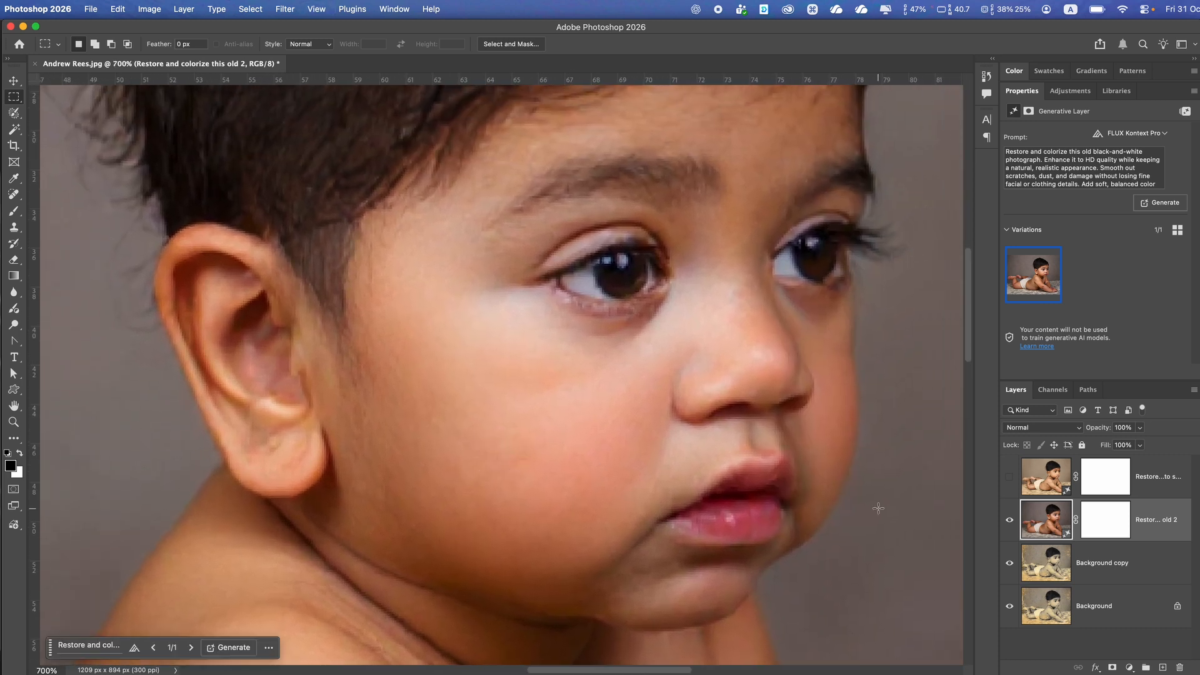
click(1008, 520)
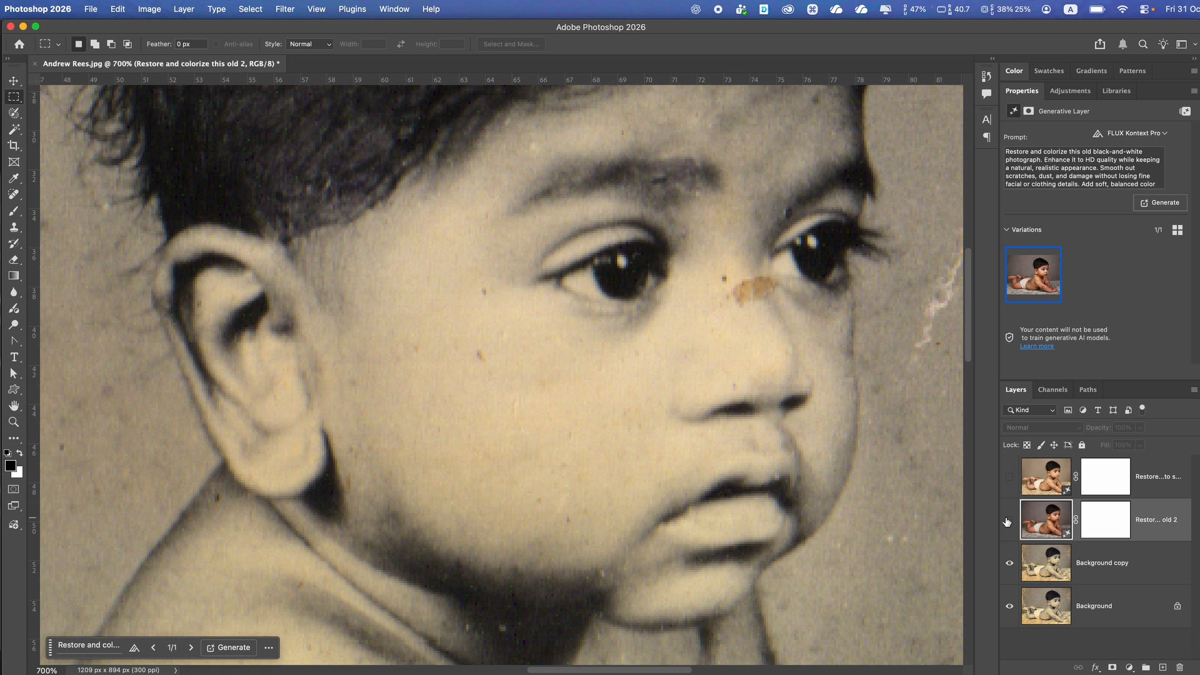
click(1008, 520)
click(1008, 520)
click(1008, 520)
click(1008, 520)
click(1009, 520)
click(1008, 520)
click(1008, 520)
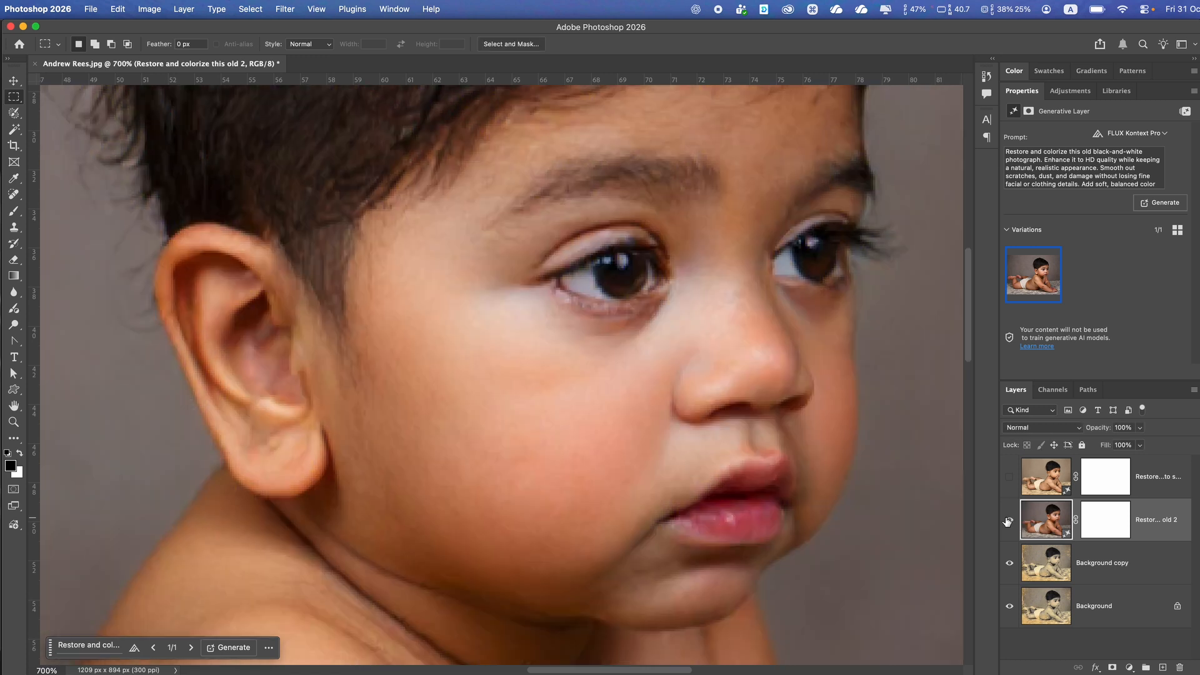
click(1008, 520)
click(1009, 520)
click(1008, 520)
click(1008, 520)
click(1008, 520)
click(1009, 520)
click(1008, 520)
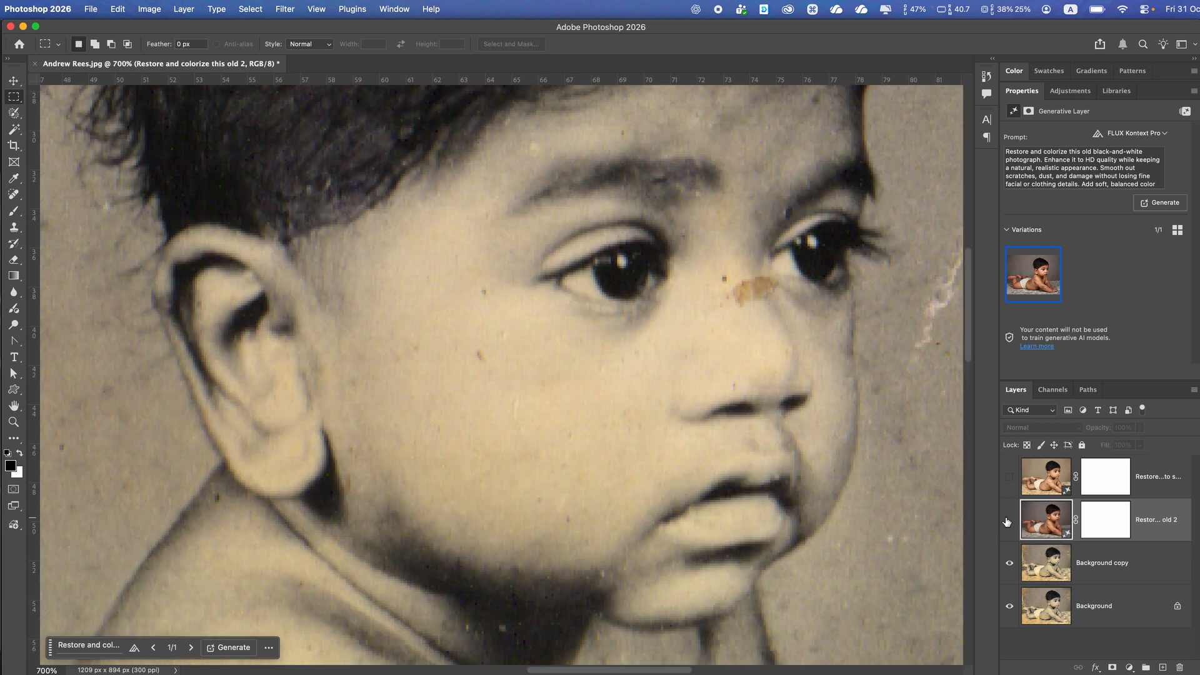
click(1008, 520)
click(1008, 520)
click(1008, 520)
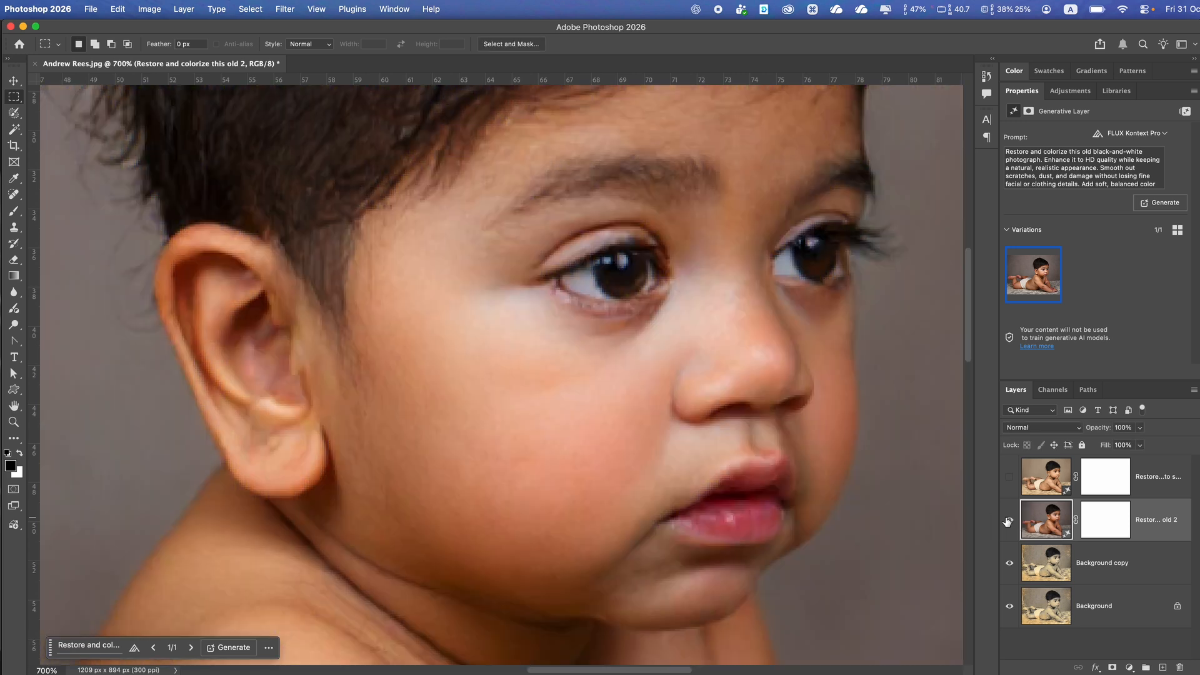
click(1008, 520)
click(1009, 520)
click(1008, 520)
click(1008, 520)
- Compare the Gemini and FLUX restorations of the full photo by repeatedly toggling the Gemini layer's visibility above the FLUX layer
key(super+1)
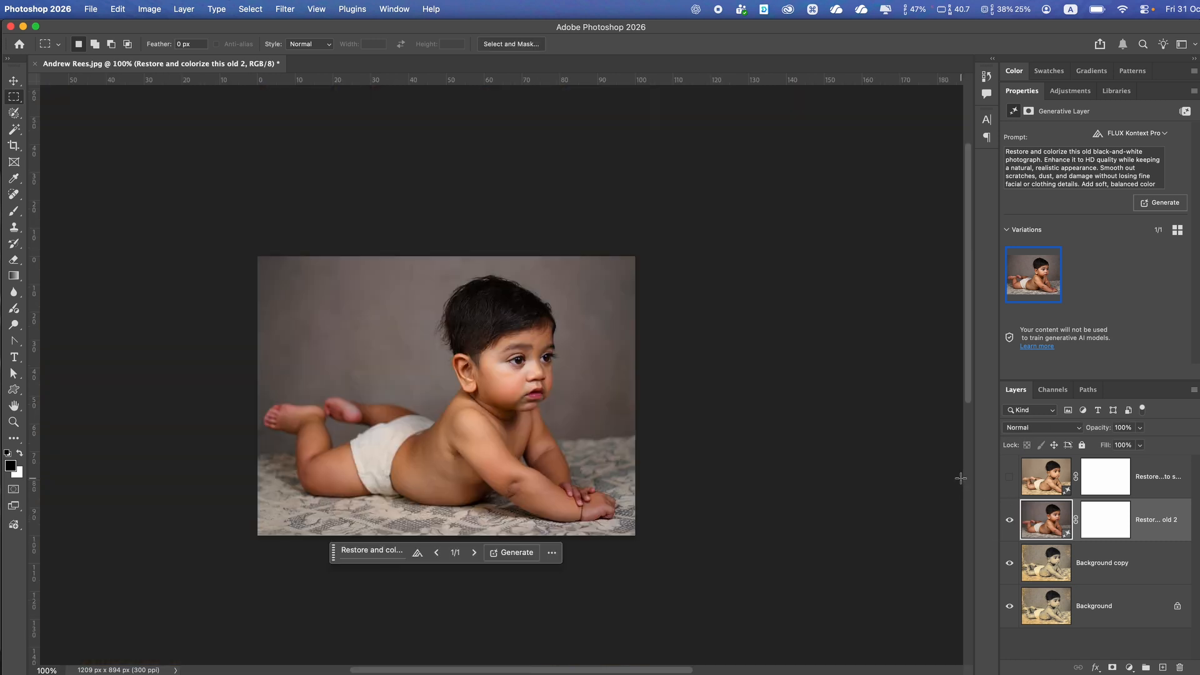
key(super+plus)
drag(761, 496, 884, 449)
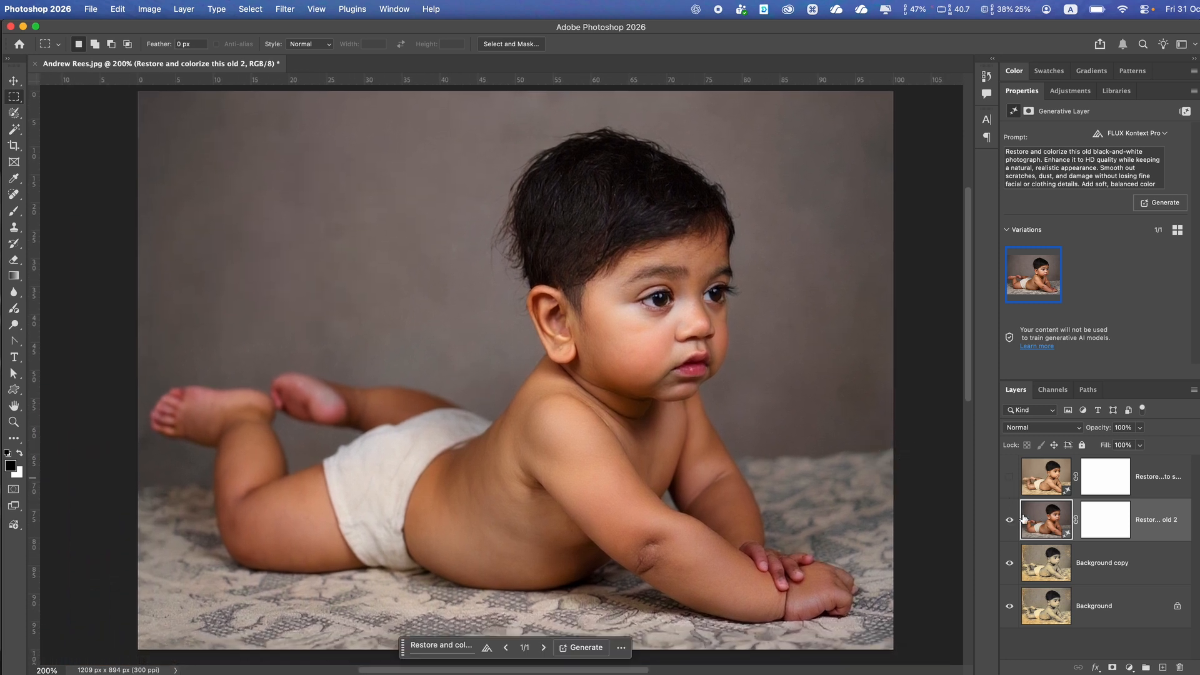
click(1007, 479)
click(1008, 479)
click(1007, 478)
click(1007, 478)
click(1008, 479)
click(1008, 479)
click(1009, 479)
click(1009, 478)
click(1010, 479)
click(1009, 479)
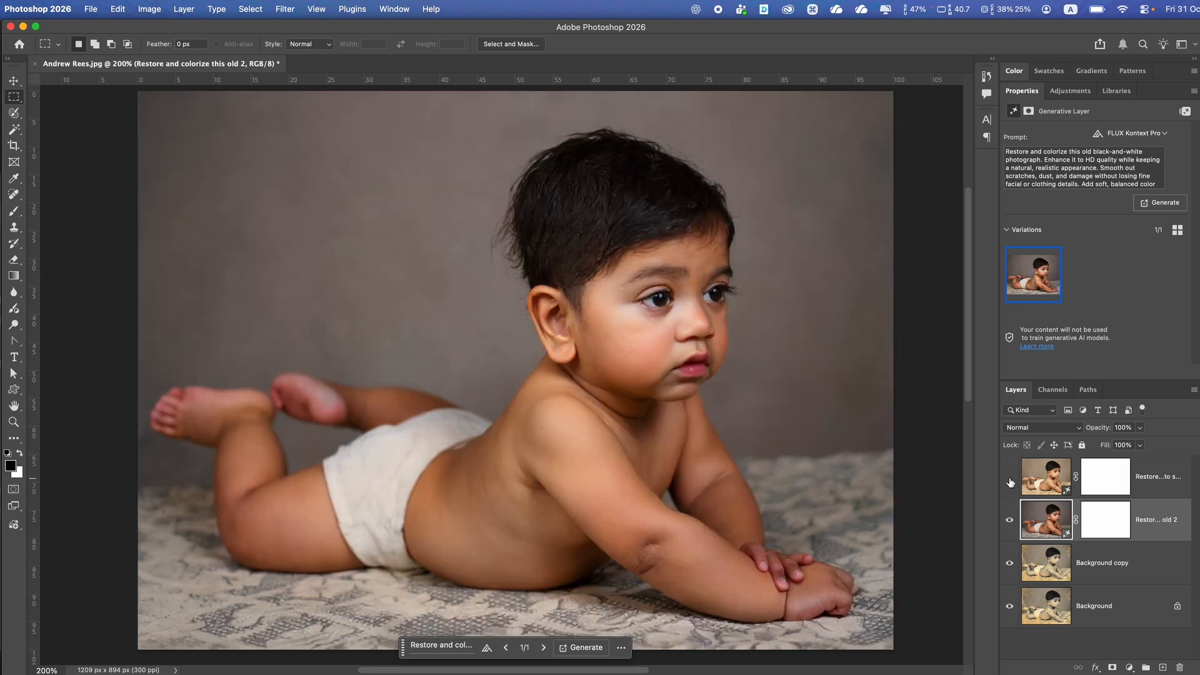